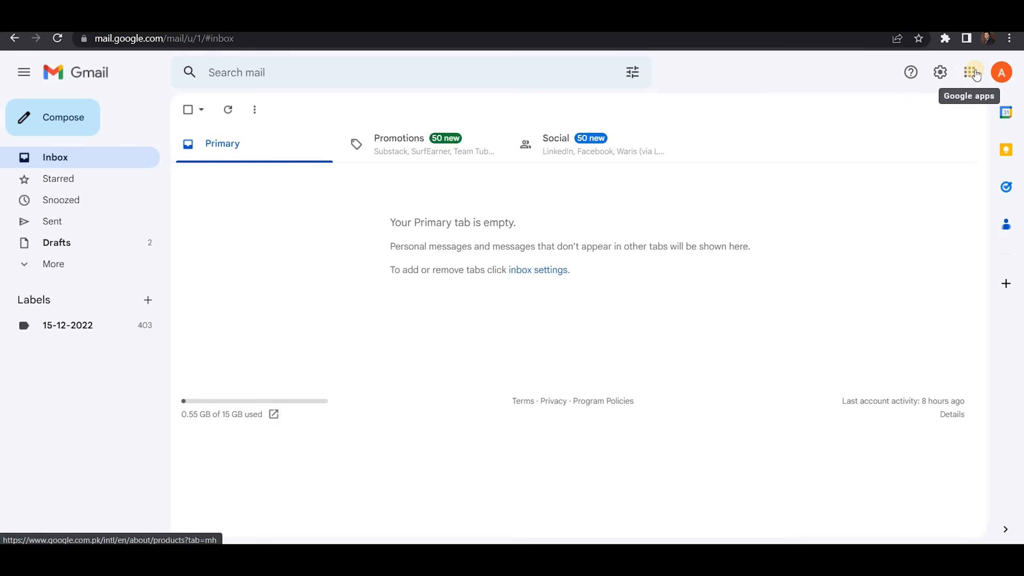
Step: Switch from Gmail to Google Sheets and create a blank spreadsheet
left_click(976, 75)
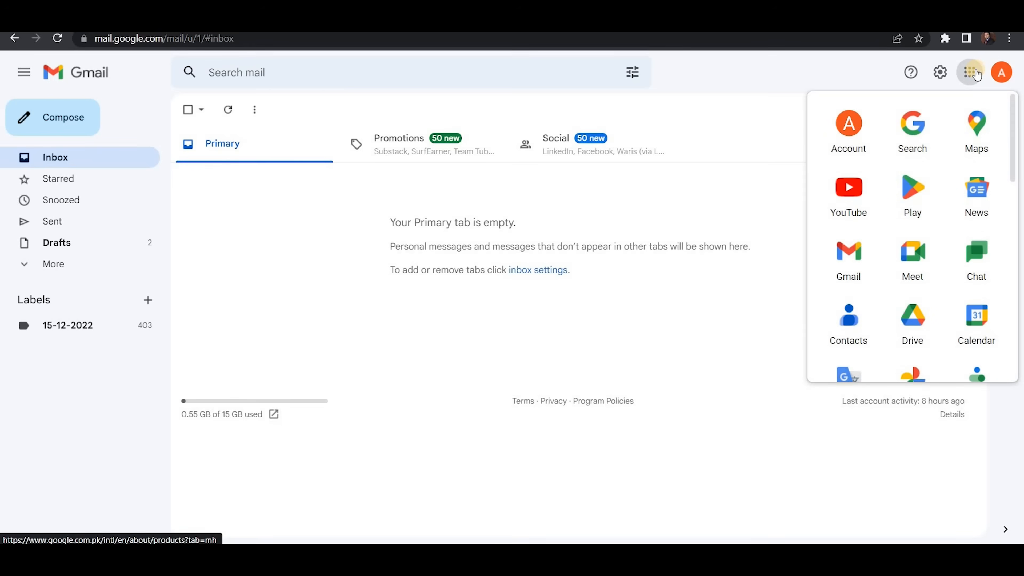
scroll(938, 213, "down", 5)
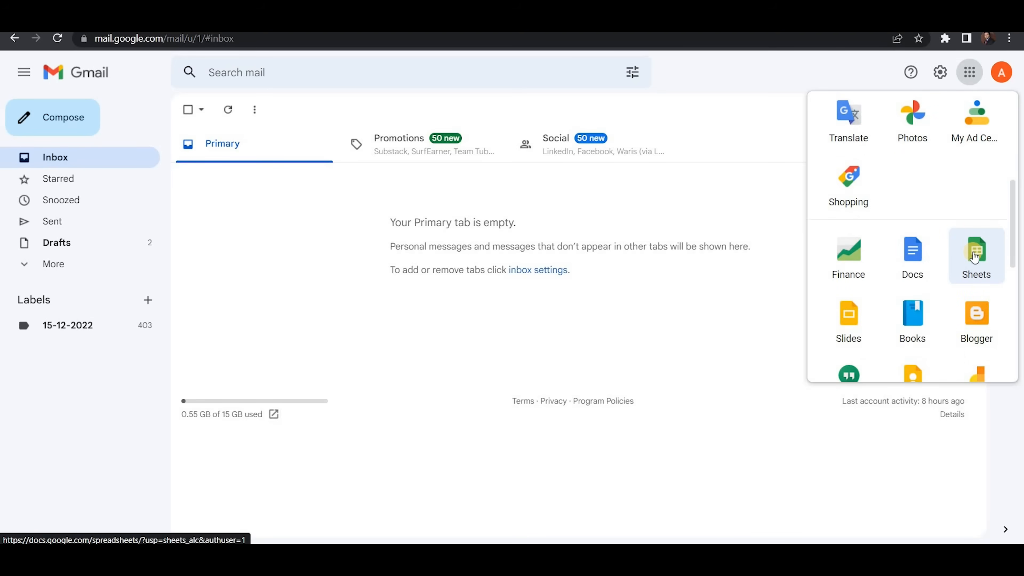
left_click(974, 256)
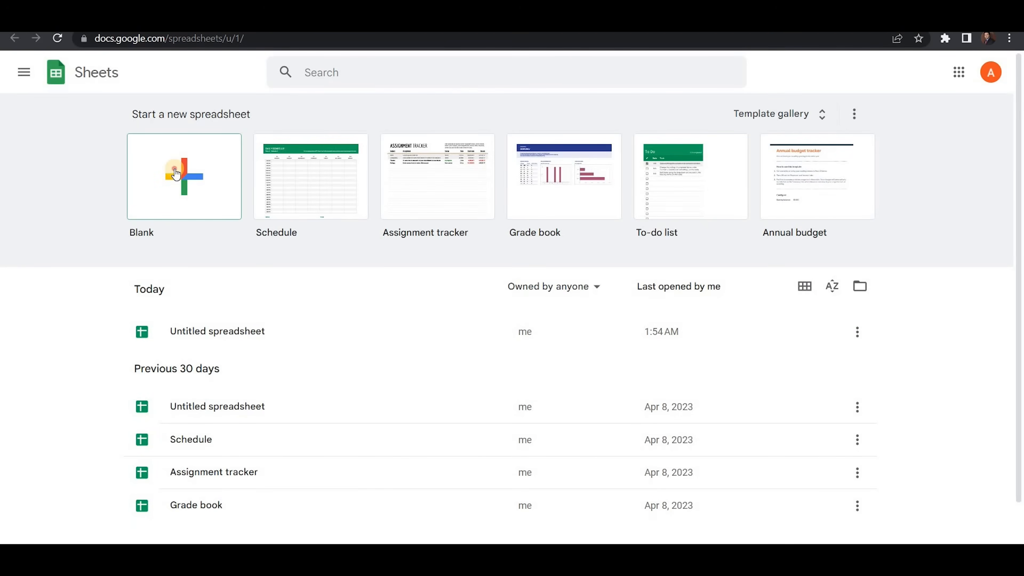
left_click(175, 170)
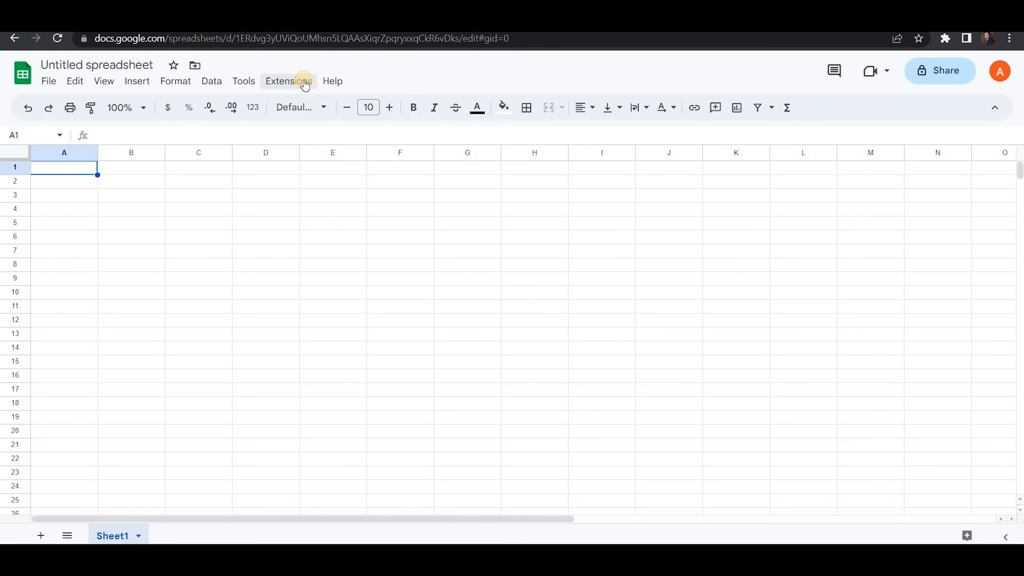
Step: Open the add-ons marketplace for the spreadsheet and search for "GPT for Sheets™ and Docs™"
left_click(288, 81)
mouse_move(299, 112)
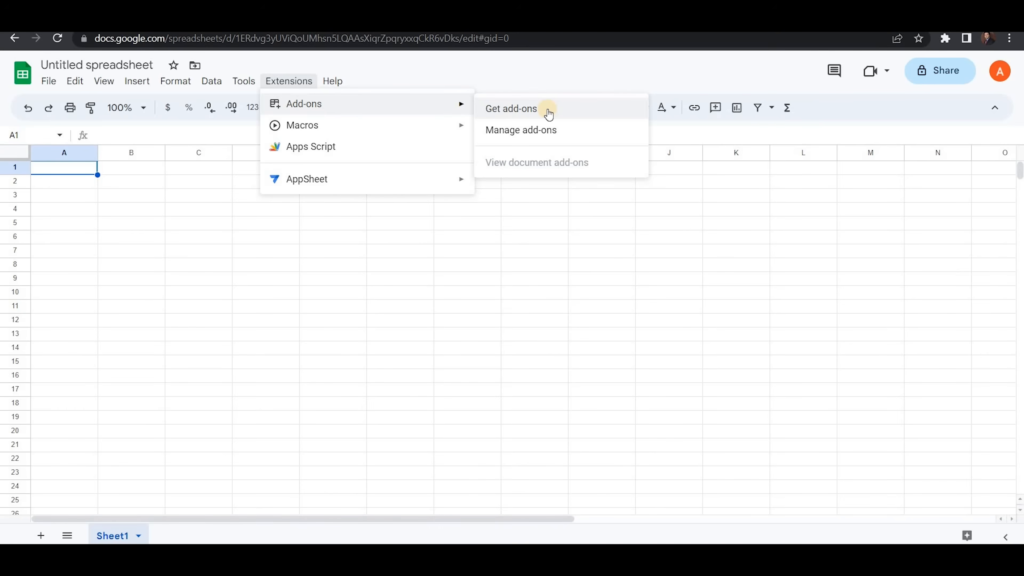
left_click(548, 111)
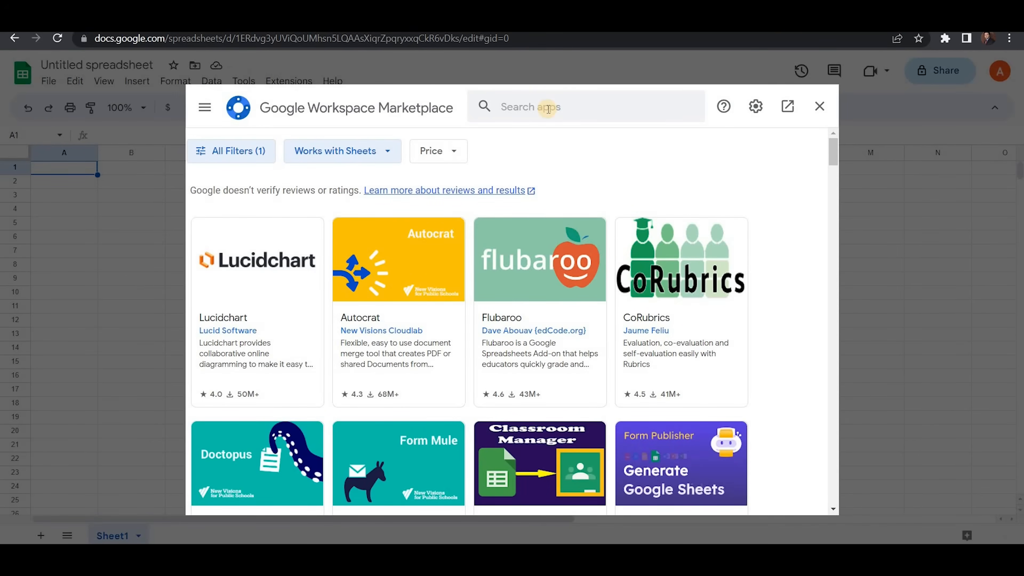
left_click(549, 107)
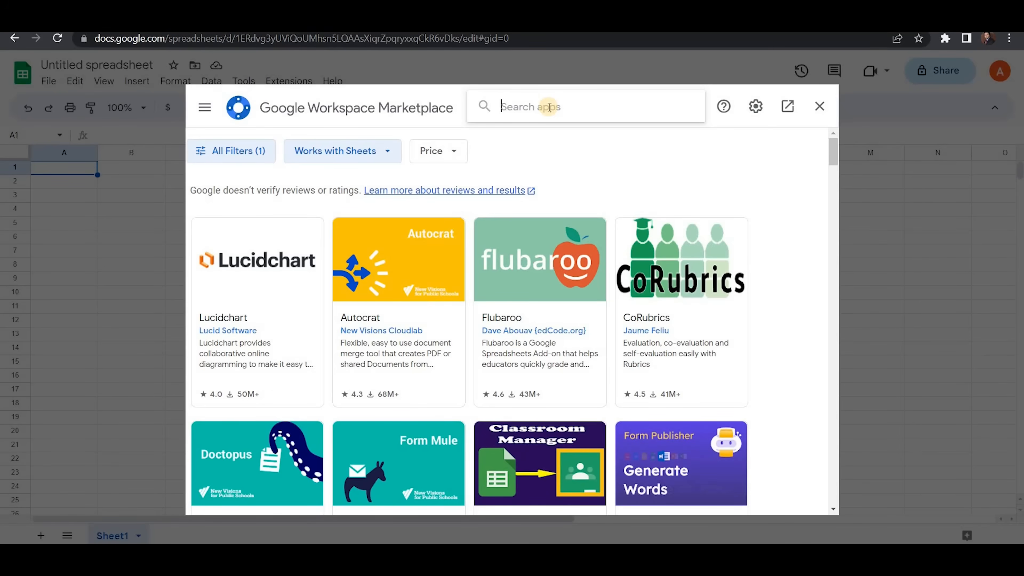
type("gpt")
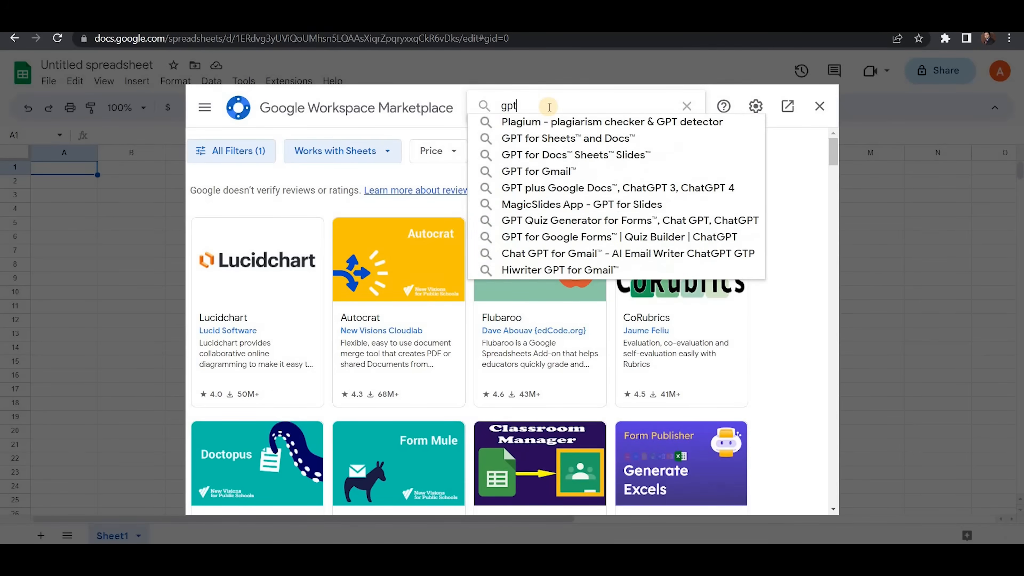
key("Down")
key("Down")
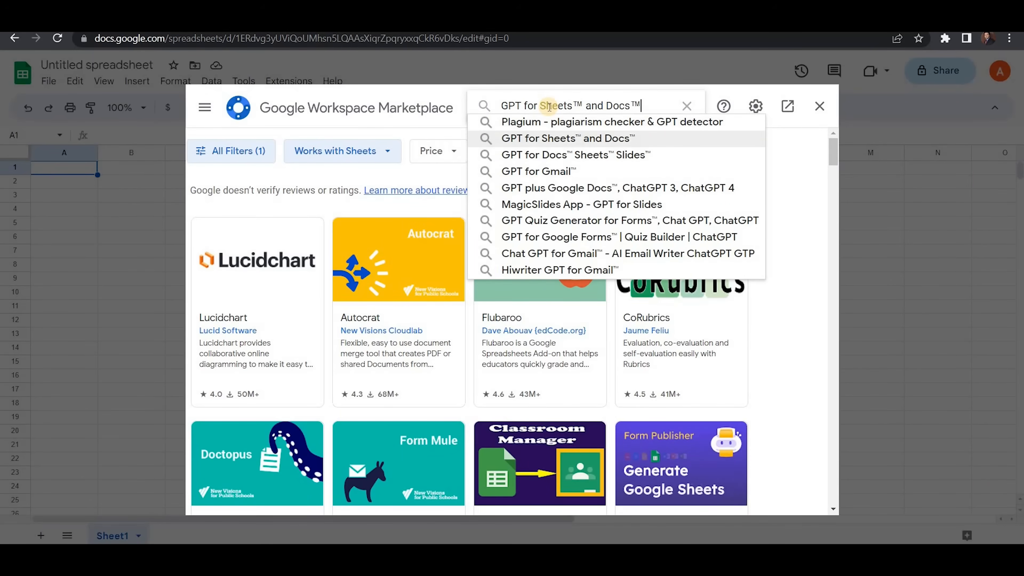
key("Down")
key("Up")
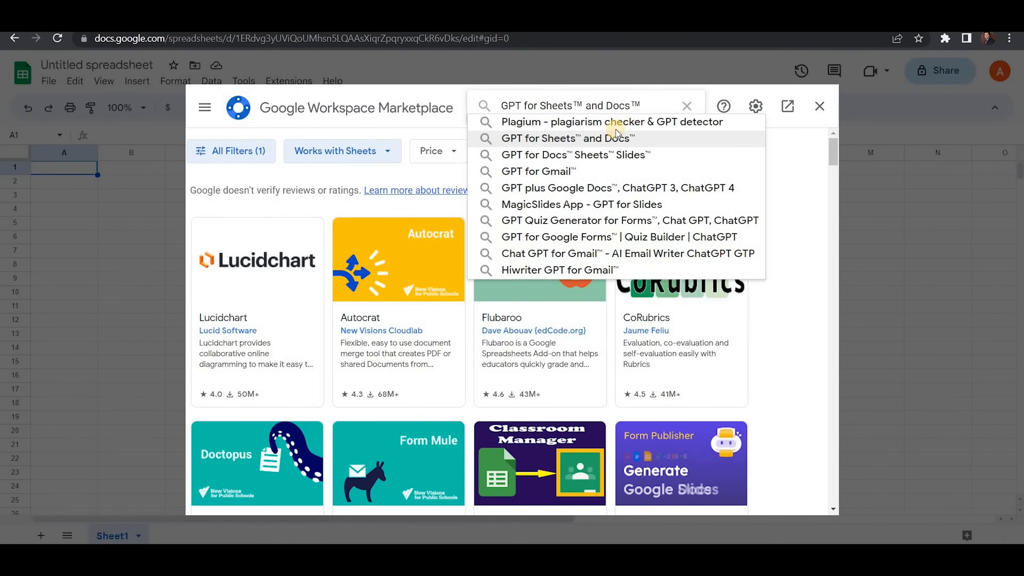
left_click(607, 136)
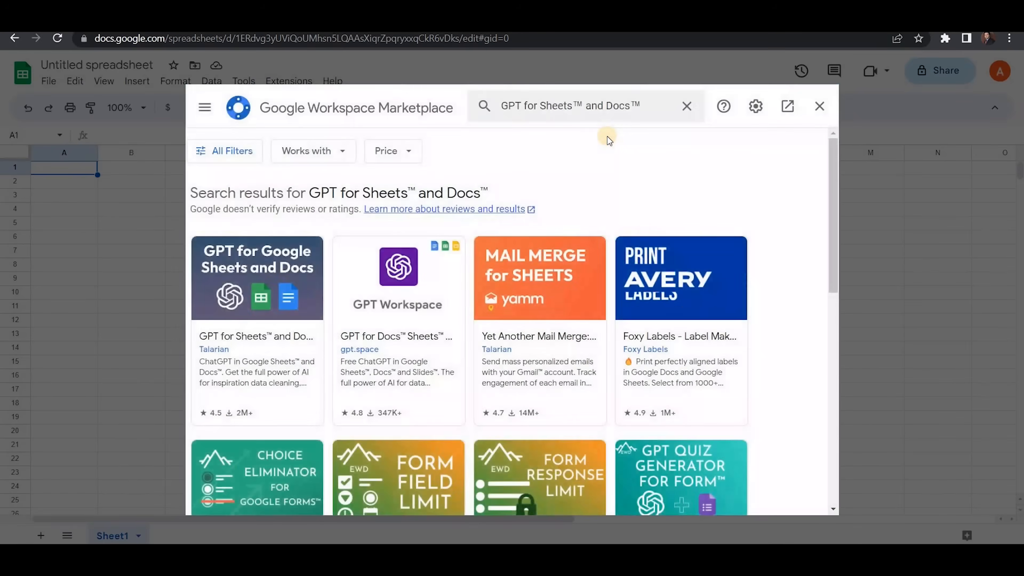
Step: Install the GPT for Sheets and Docs add-on by Talarian and allow its requested account permissions
scroll(242, 286, "down", 10)
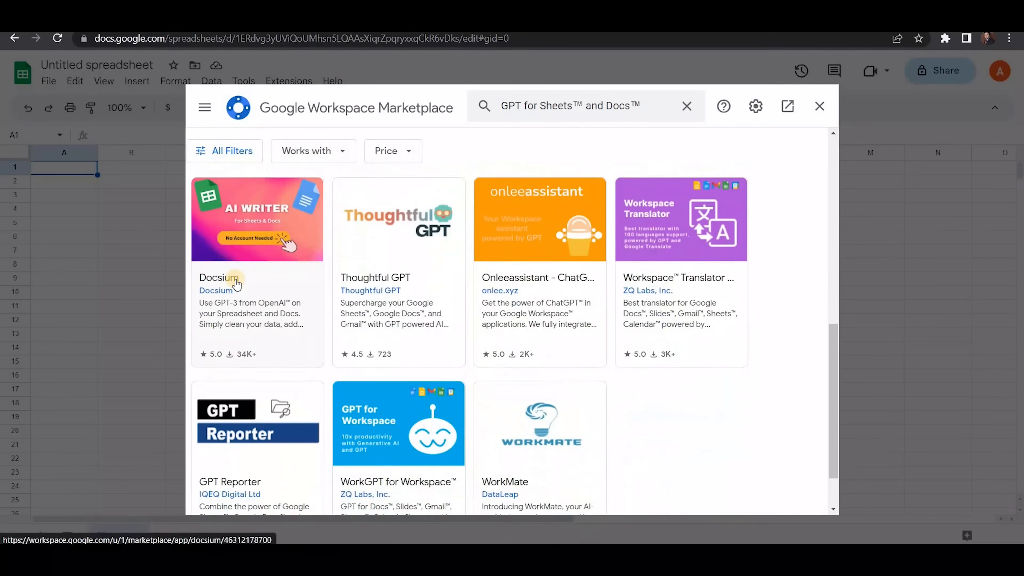
scroll(235, 279, "up", 10)
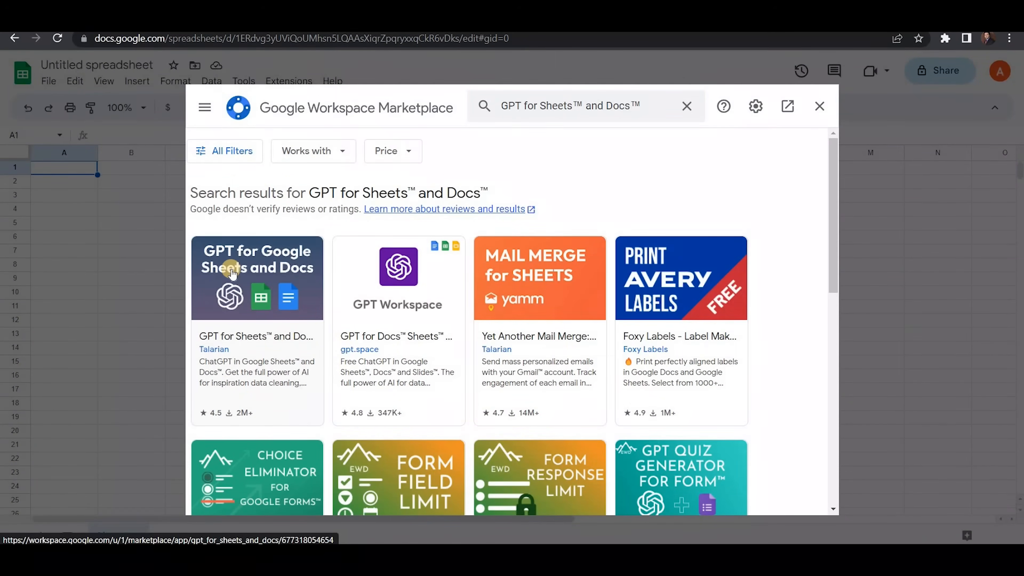
left_click(280, 274)
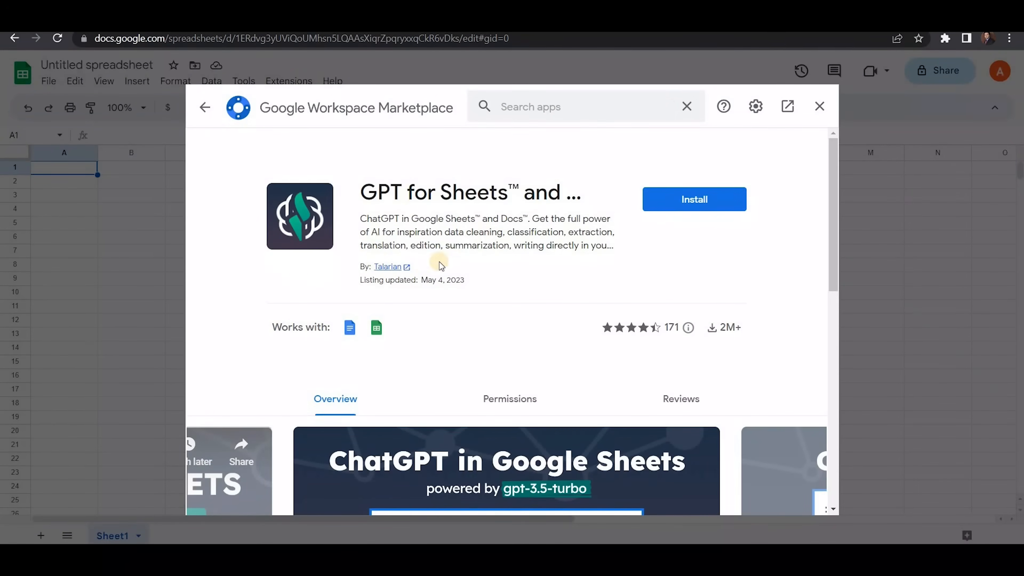
left_click(711, 211)
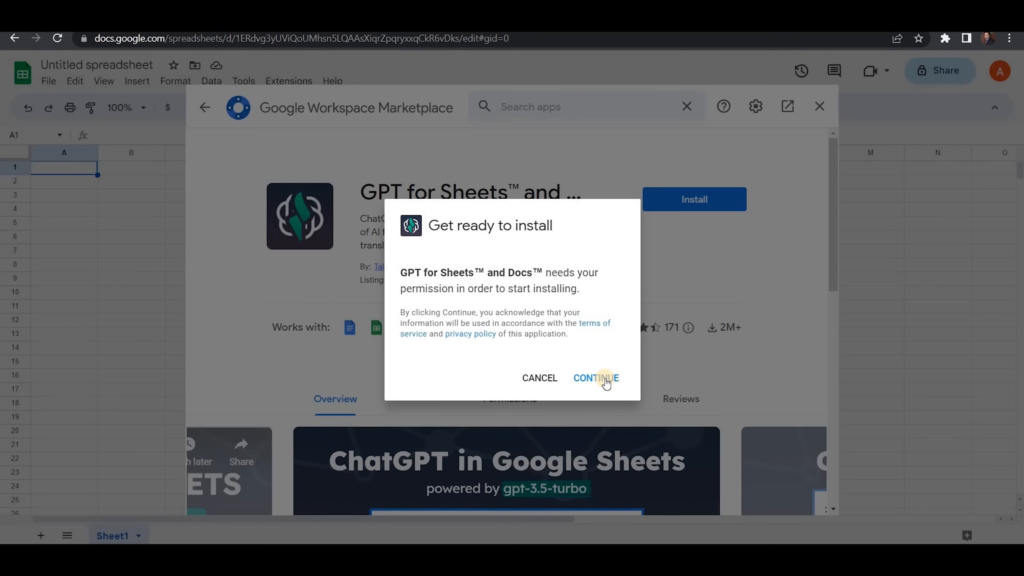
left_click(603, 379)
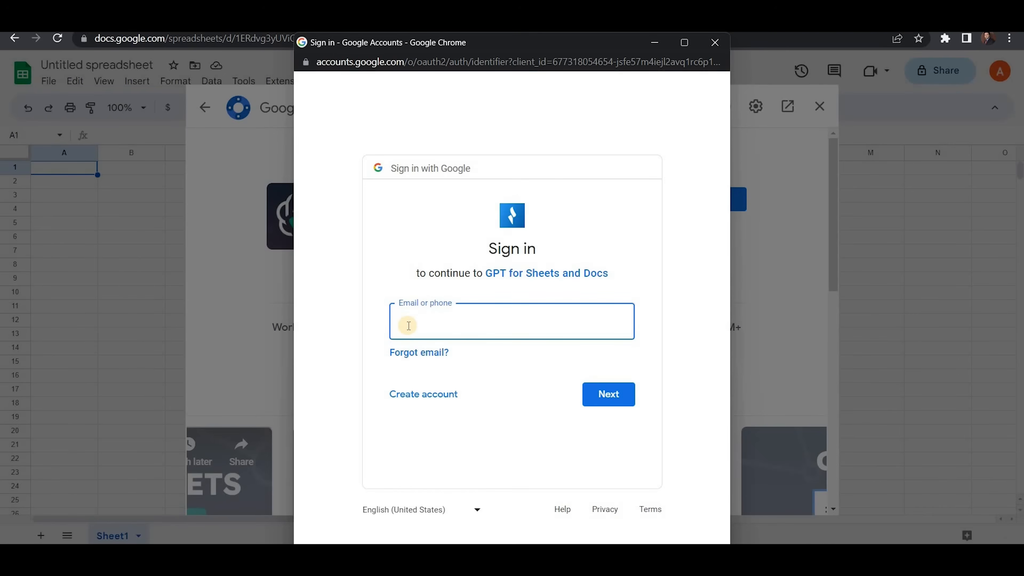
left_click(607, 399)
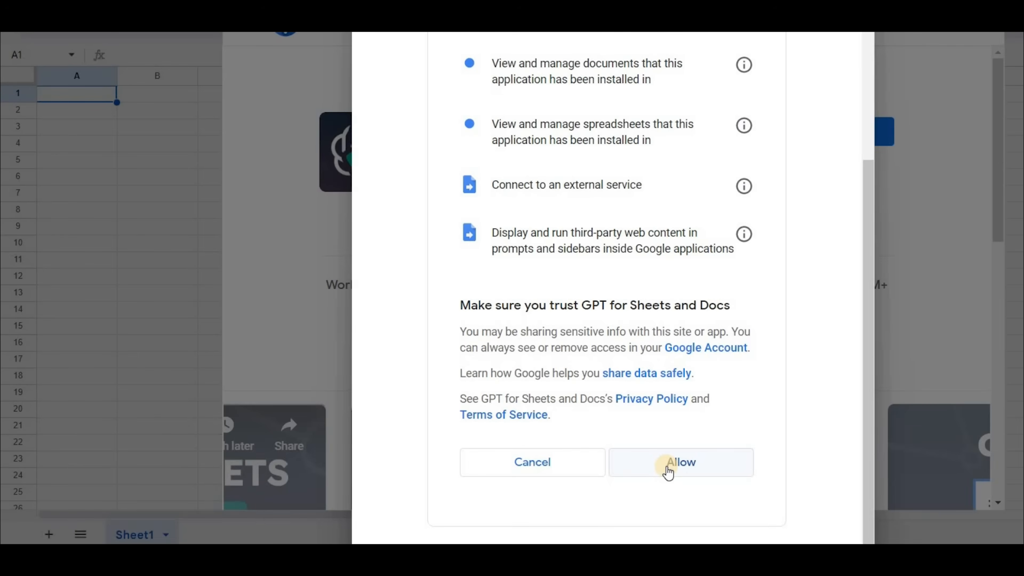
left_click(667, 469)
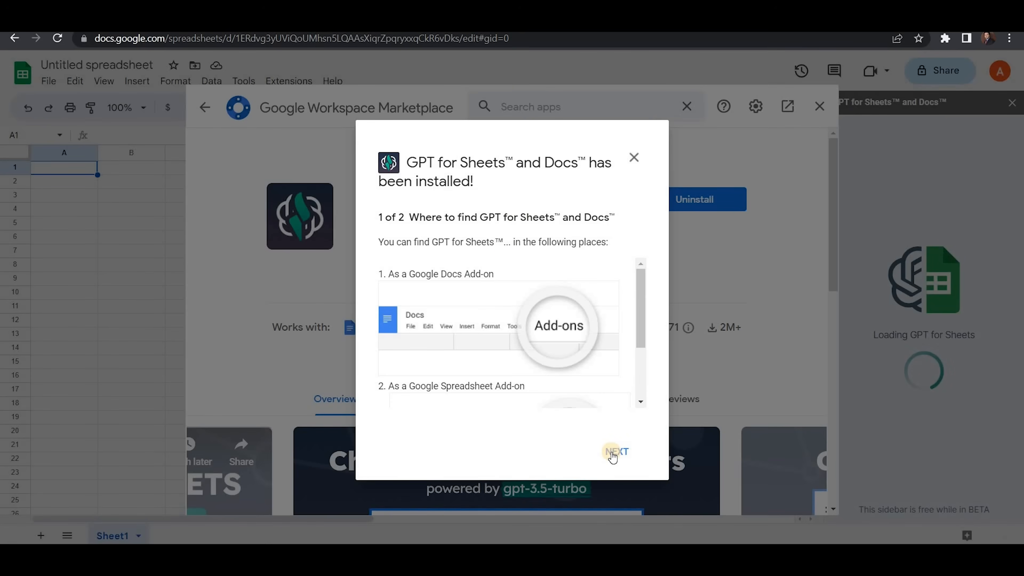
Step: Go through the add-on's post-installation guide to its end and close the Google Workspace Marketplace
left_click(613, 453)
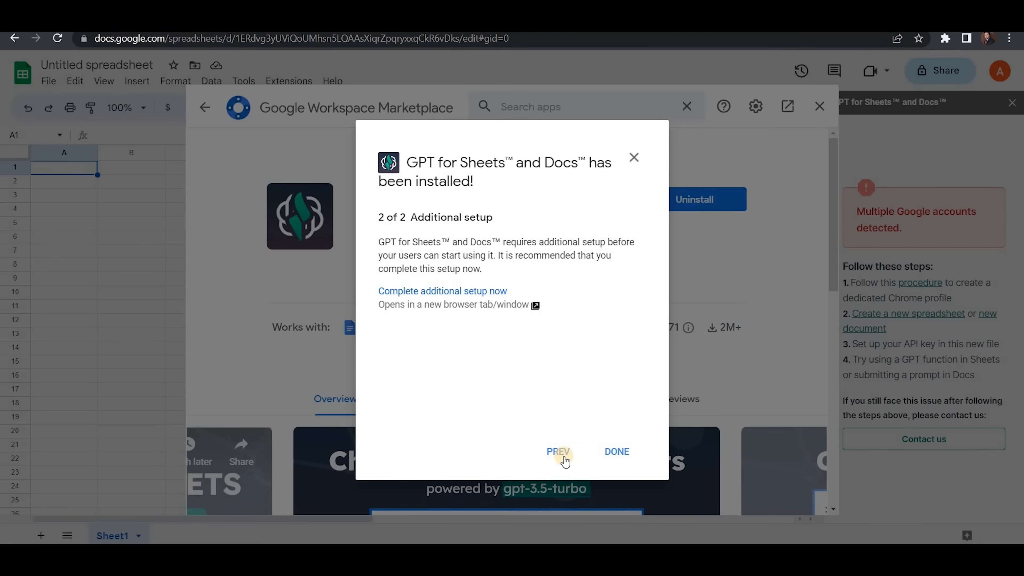
left_click(617, 451)
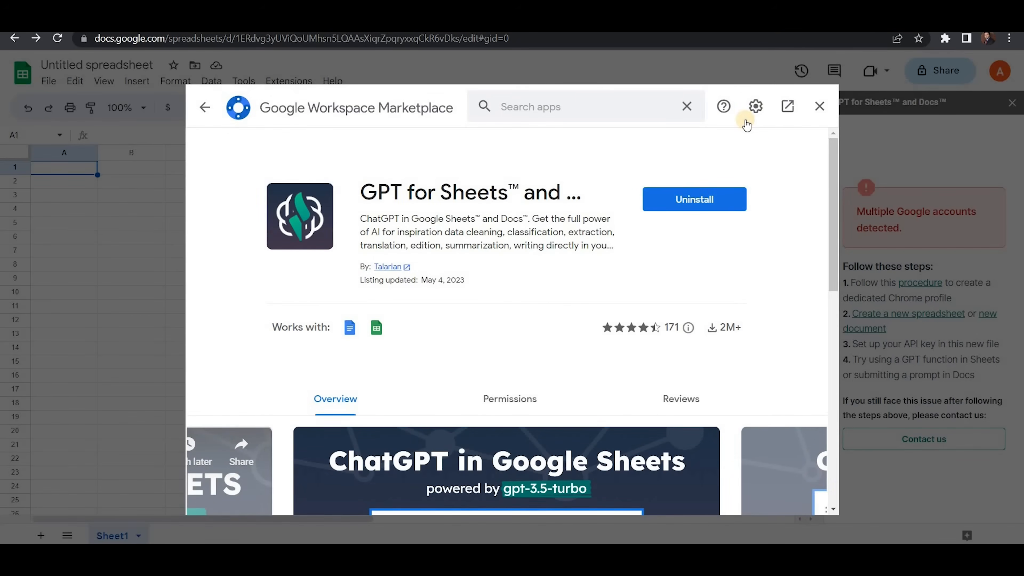
left_click(819, 107)
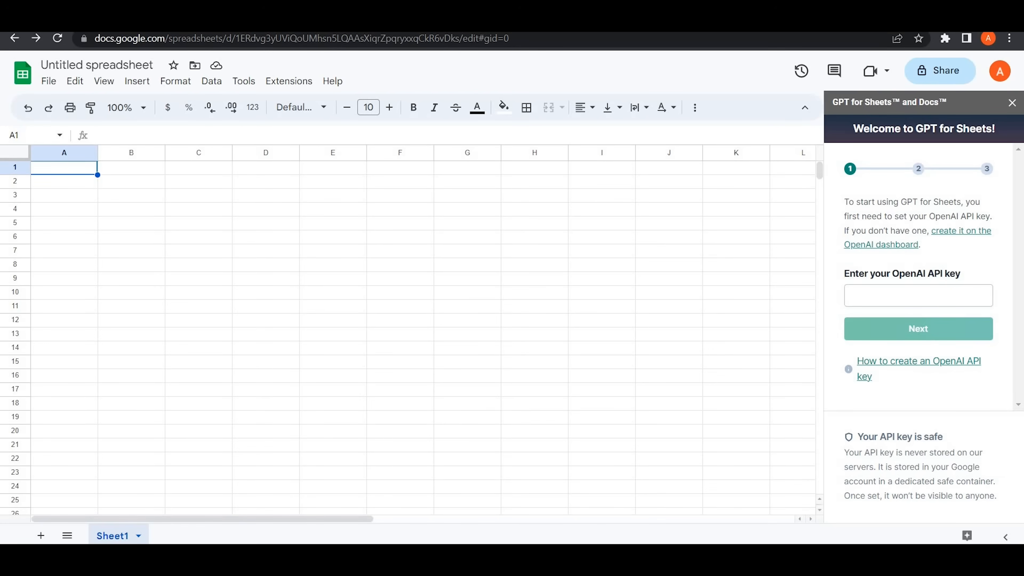
Step: Search Google for "platform.openai" in a new browser tab and open the OpenAI API key page
left_click(882, 292)
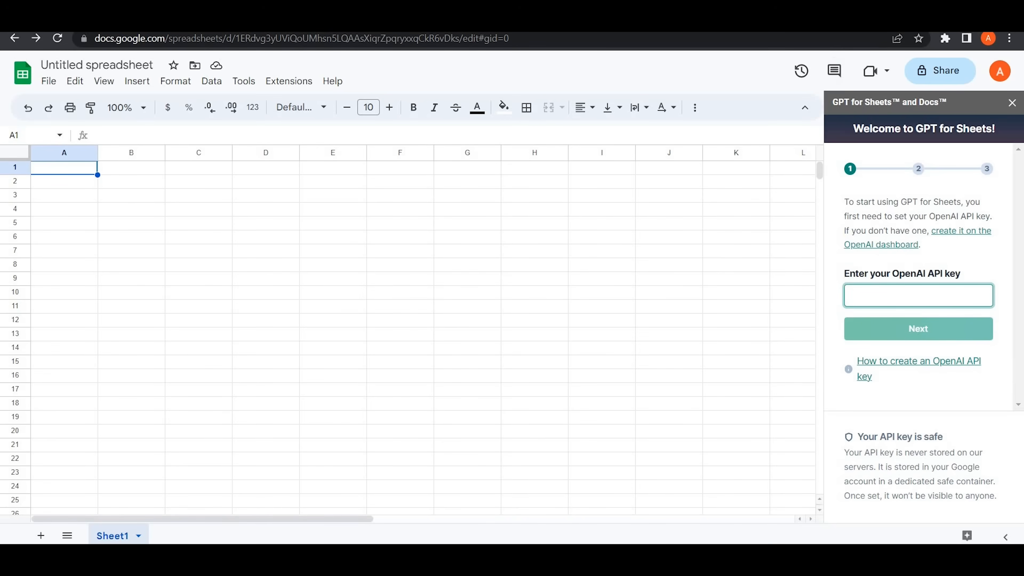
key("ctrl+t")
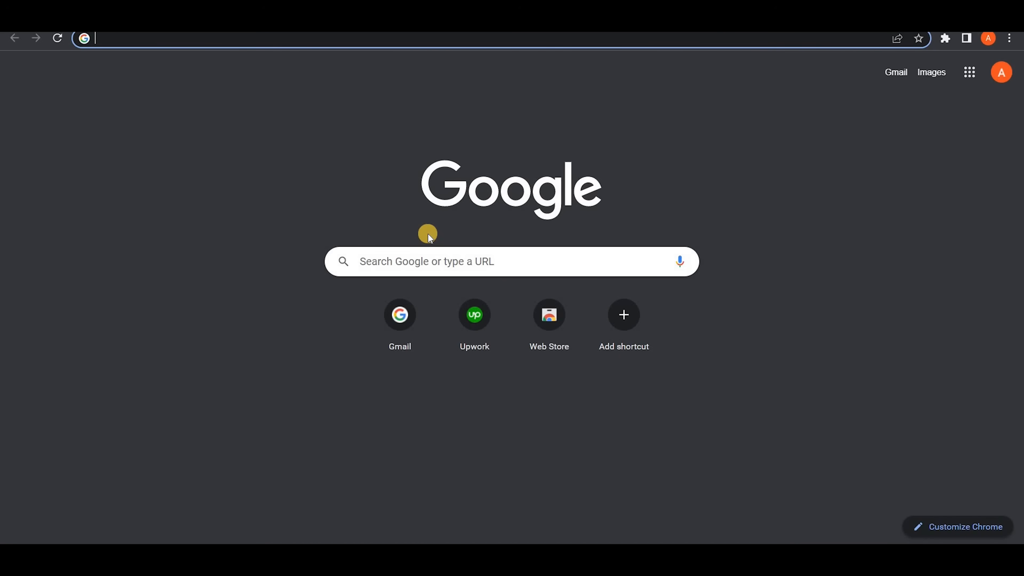
left_click(419, 262)
type("platform.open")
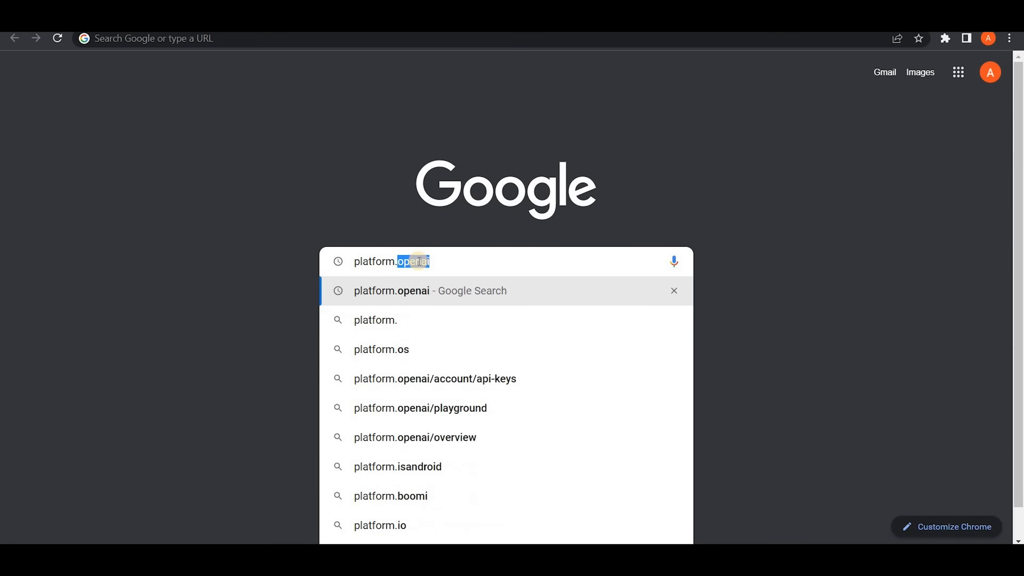
type("ai")
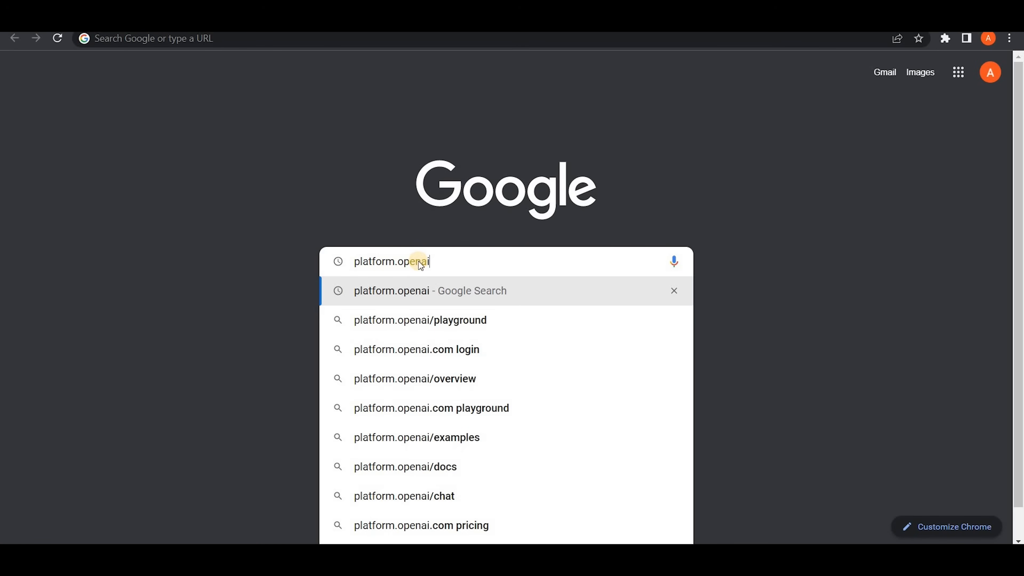
key("Return")
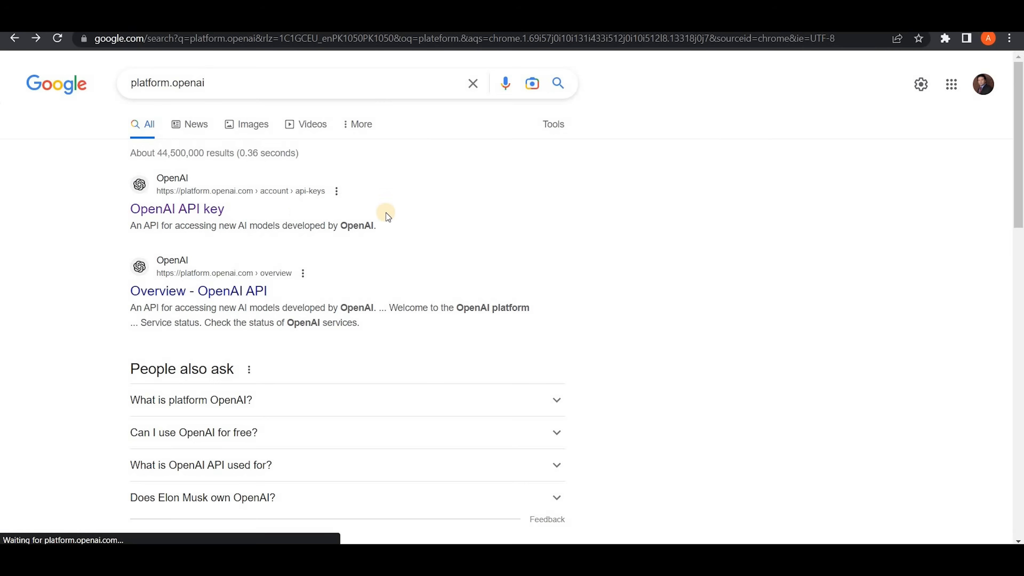
left_click(185, 214)
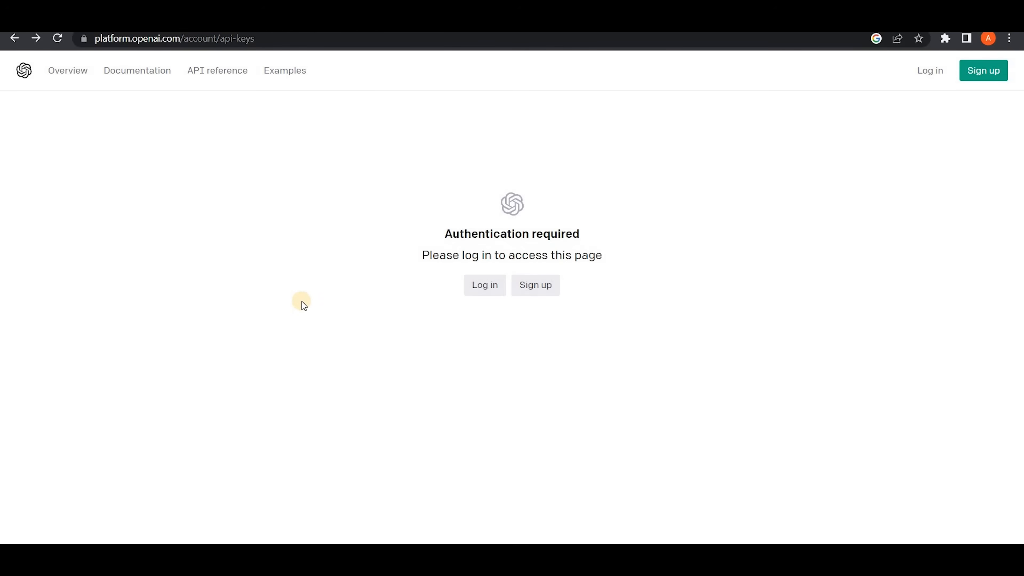
Step: Sign up for an OpenAI account with an e-mail address and password, and log in to the API keys page
left_click(485, 285)
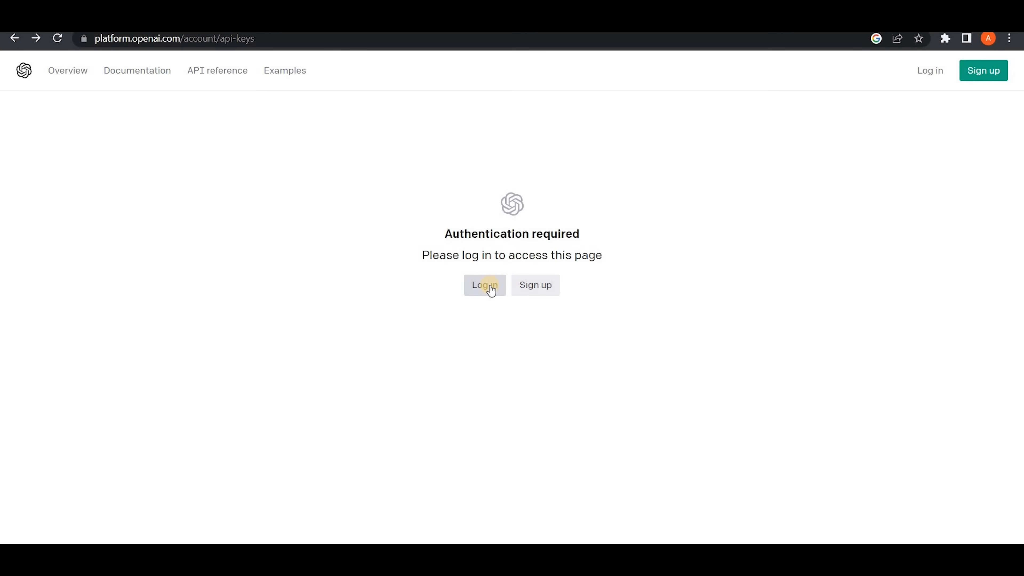
left_click(552, 287)
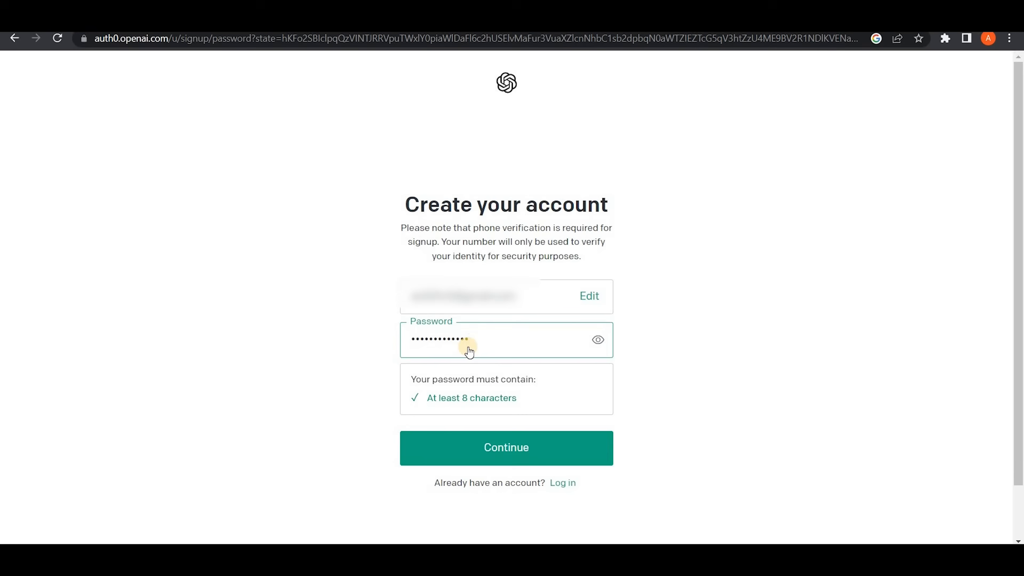
type("•••")
left_click(496, 454)
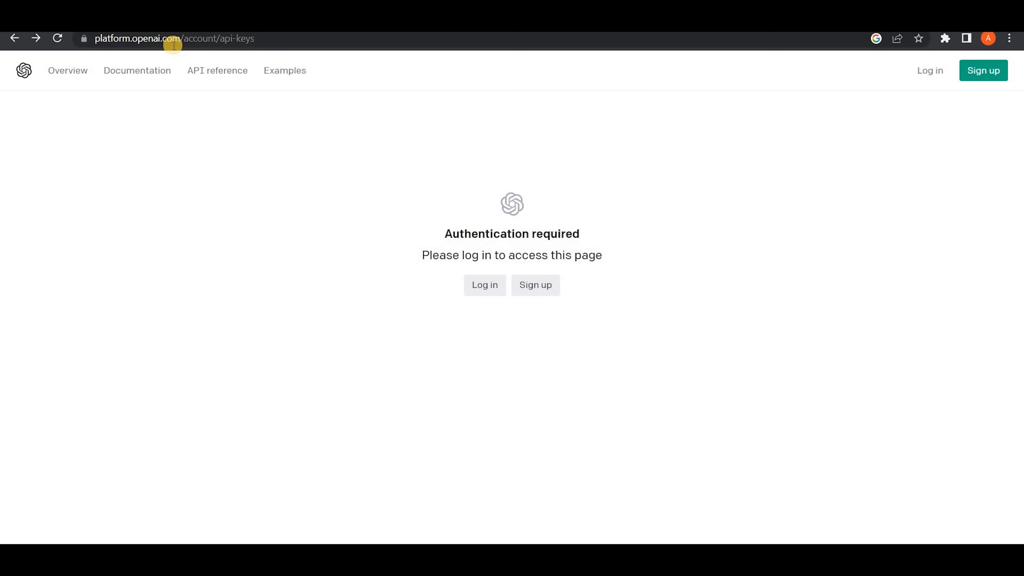
left_click(478, 288)
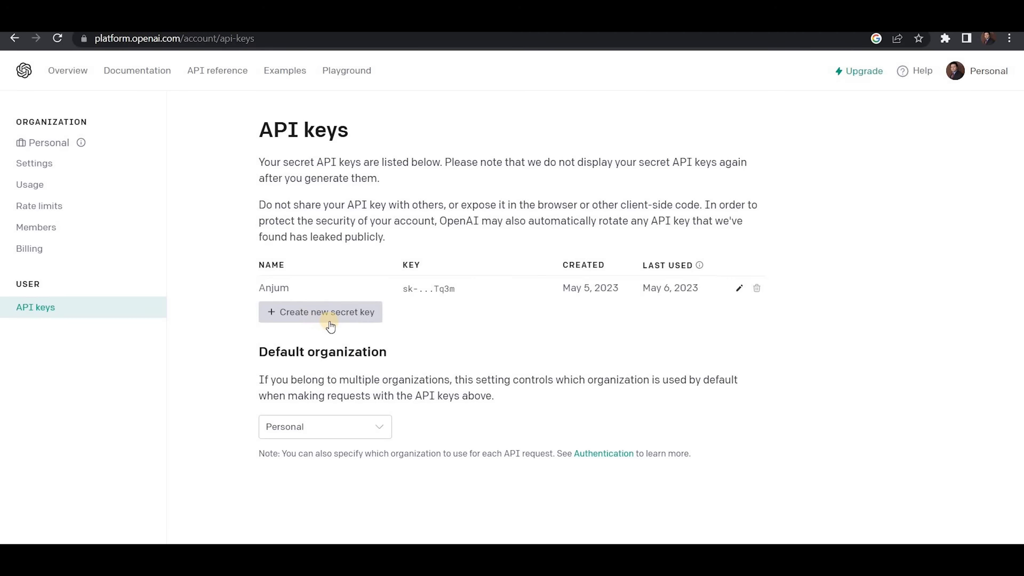
Step: Create a new OpenAI secret key named with the account holder's full name and copy the generated key
left_click(352, 323)
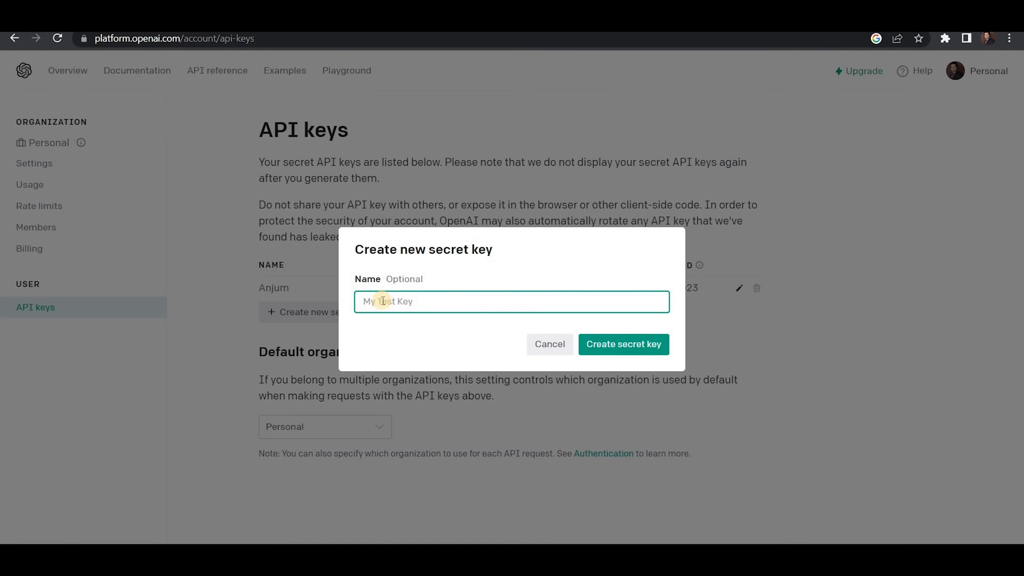
type("ANJUM IQBAL")
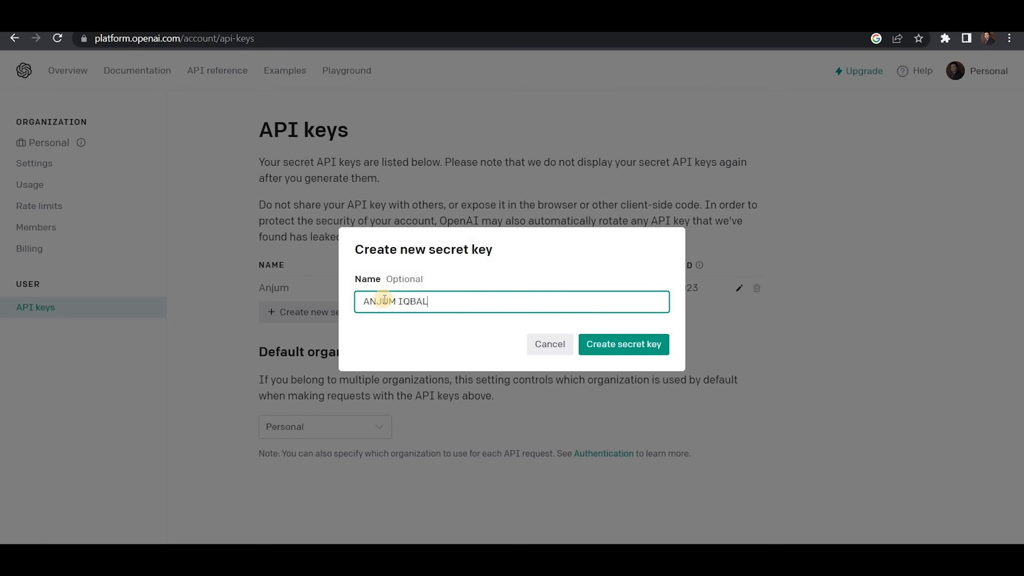
left_click(607, 346)
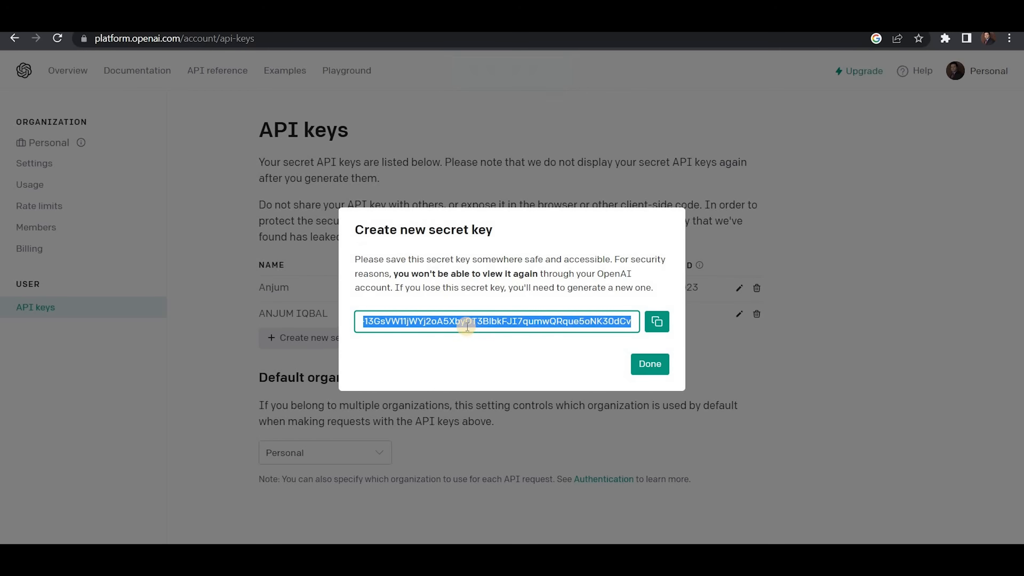
left_click(656, 321)
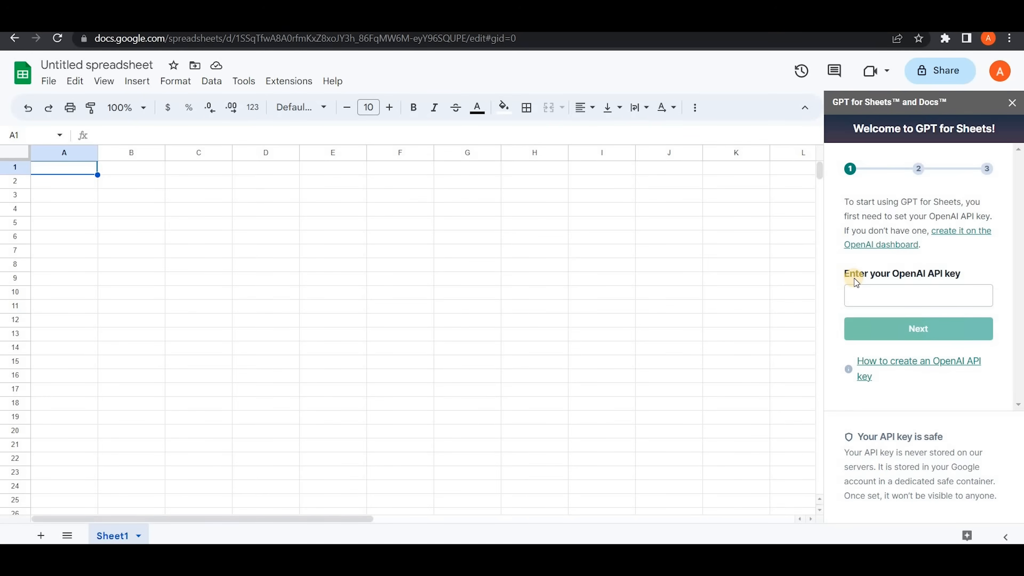
Step: Copy the new OpenAI secret key, paste it into the GPT for Sheets API key field in the spreadsheet, and submit it
left_click(858, 297)
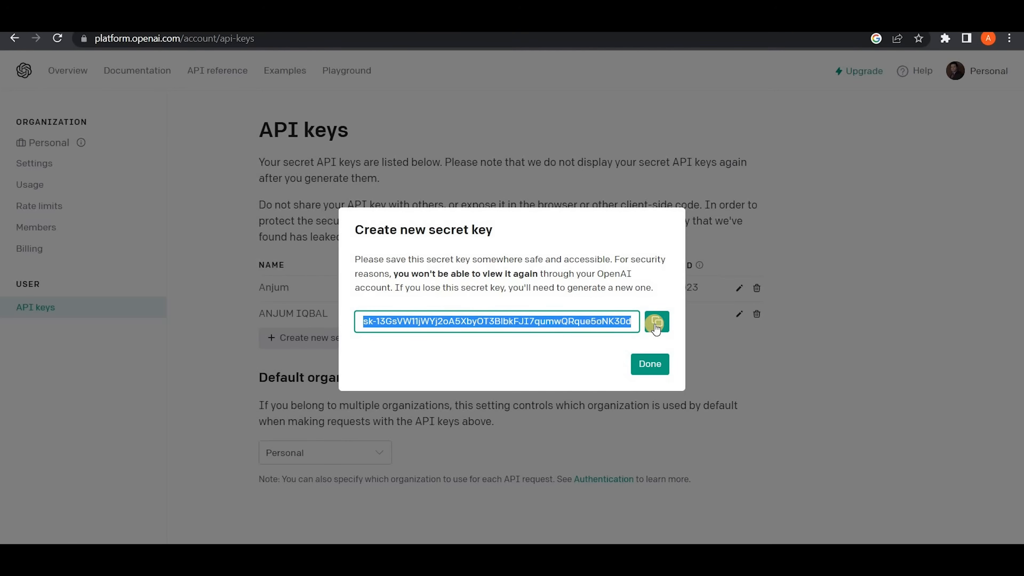
left_click(656, 322)
left_click(655, 322)
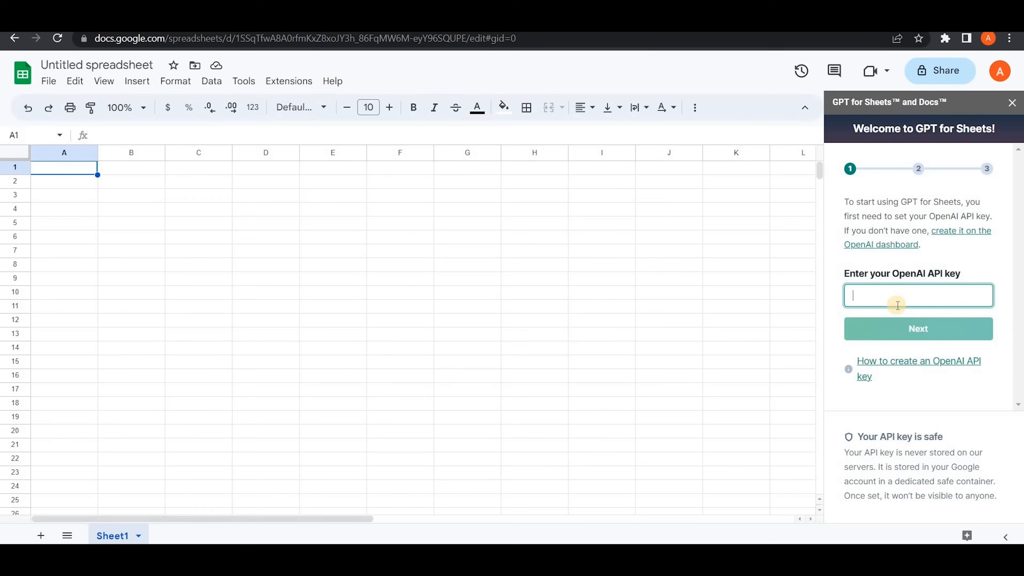
key("ctrl+v")
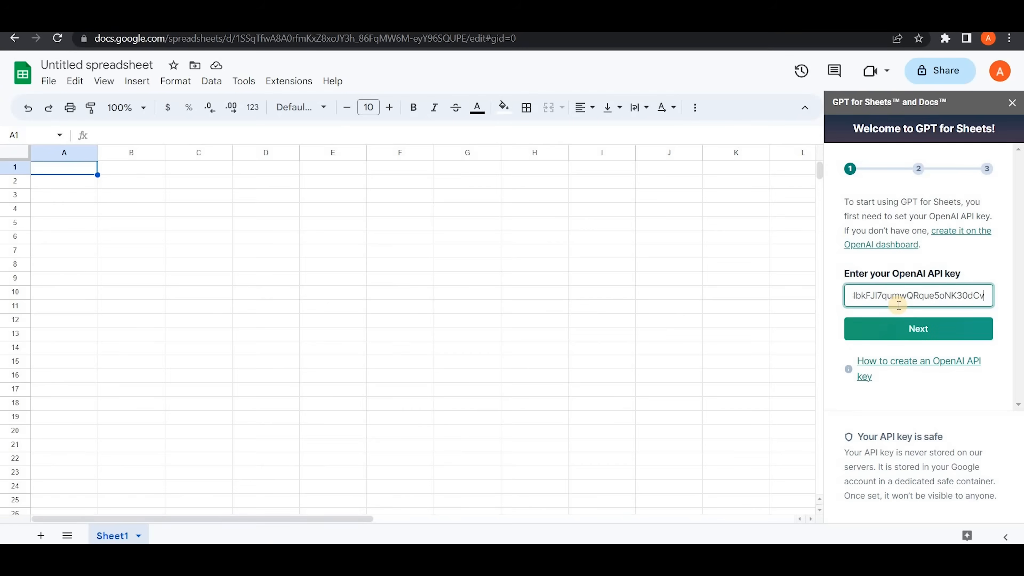
left_click(905, 341)
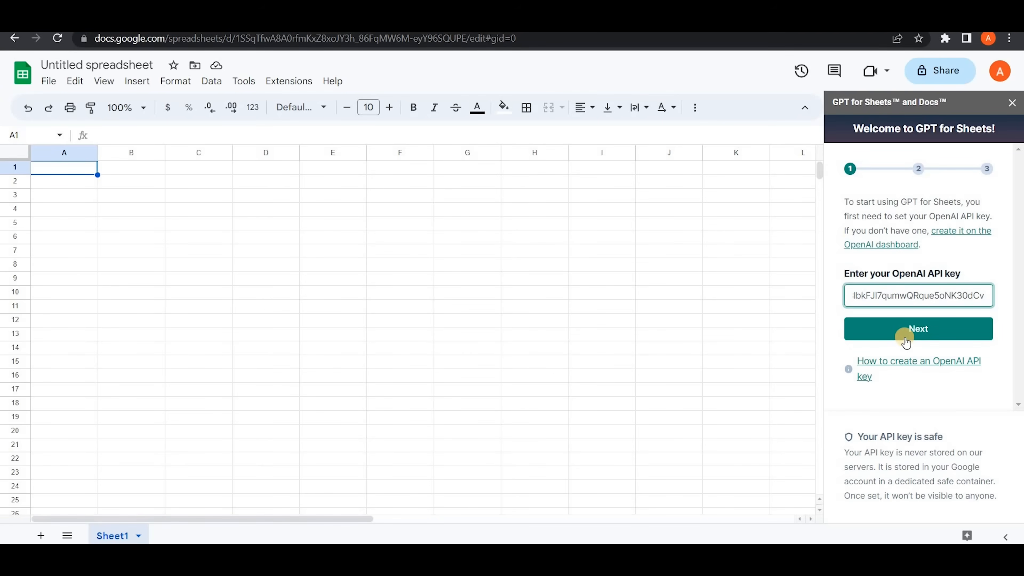
Step: Proceed through the add-on's Get started page and acknowledge the guide on managing OpenAI costs
scroll(905, 341, "down", 3)
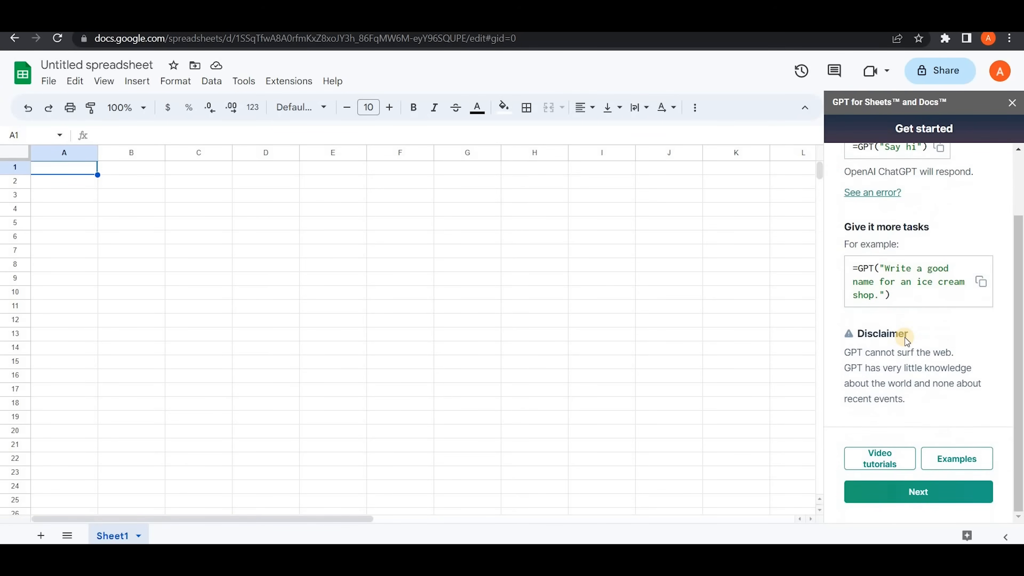
left_click(908, 496)
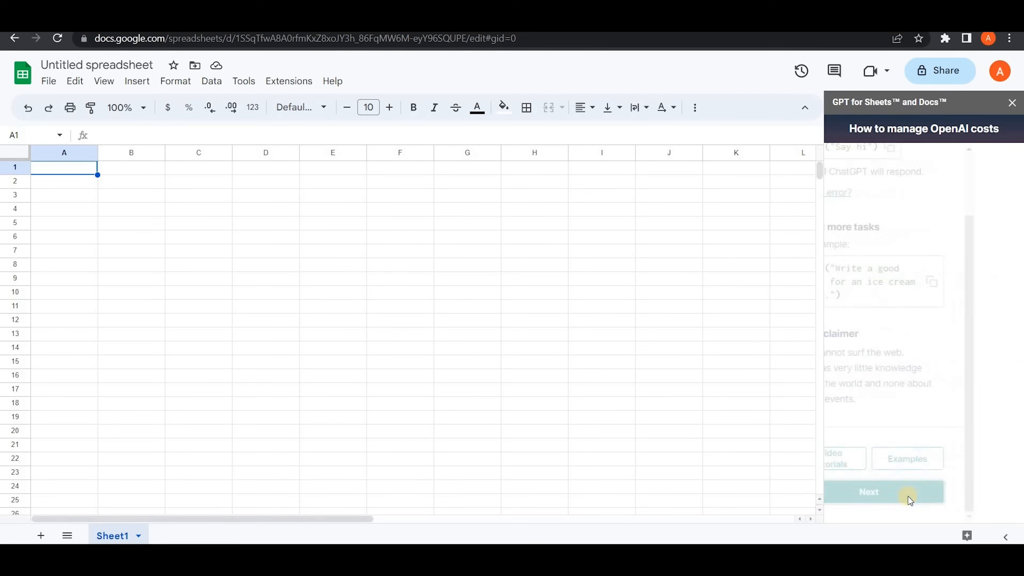
scroll(915, 482, "down", 2)
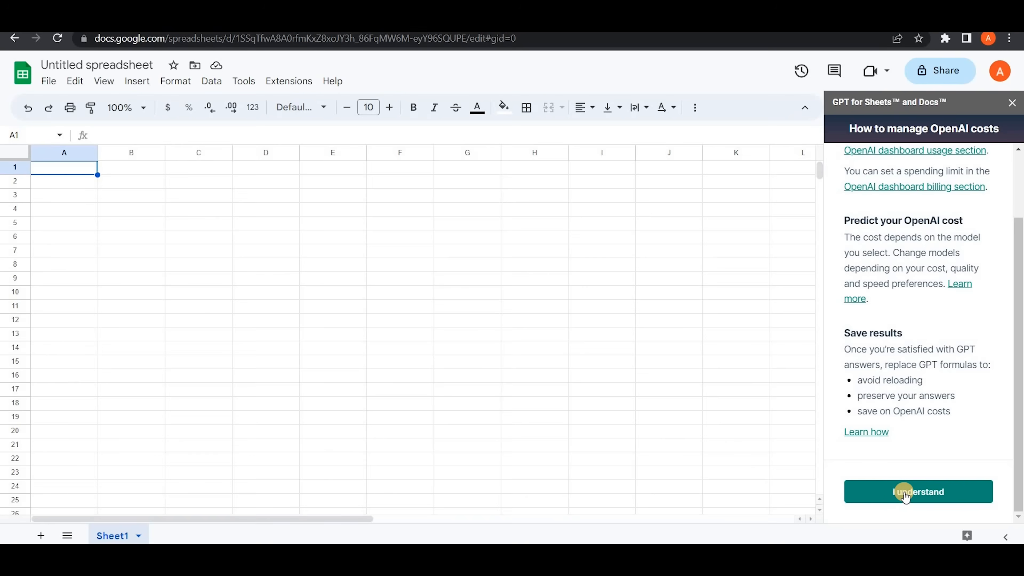
left_click(918, 495)
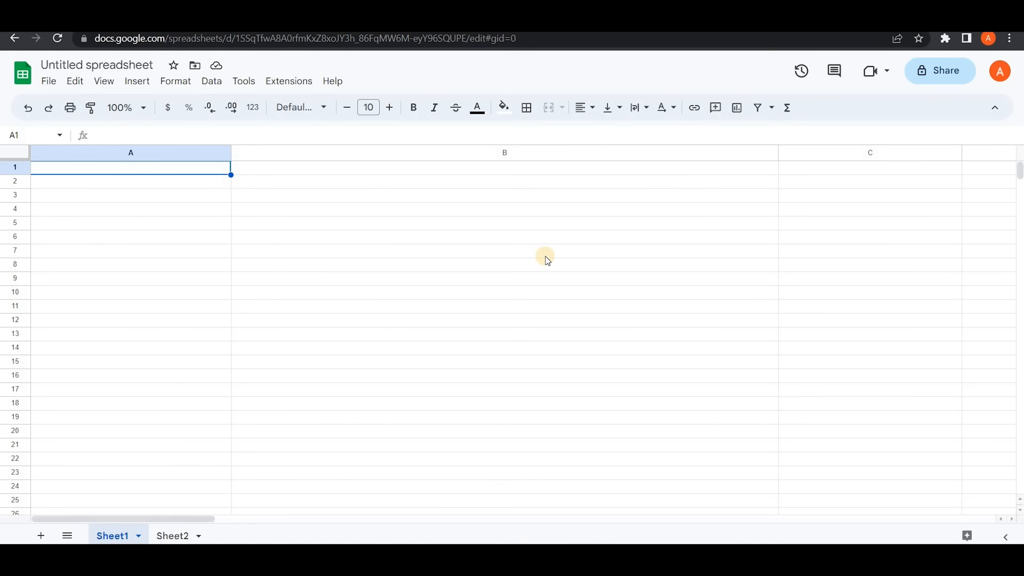
Step: Enter the formula =GPT_LIST("top youtubers of pakistan") in cell A1
left_click(137, 168)
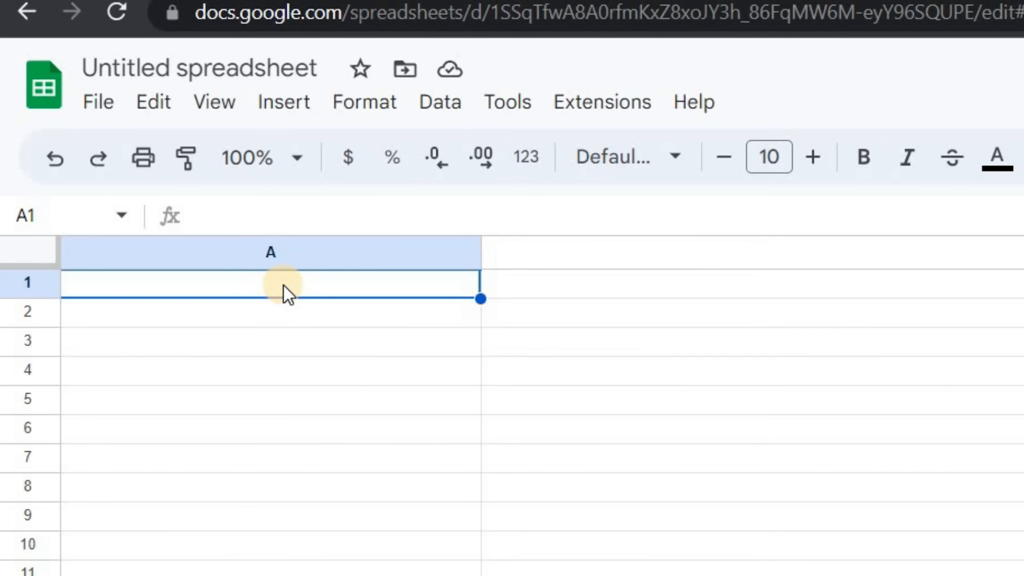
type("=")
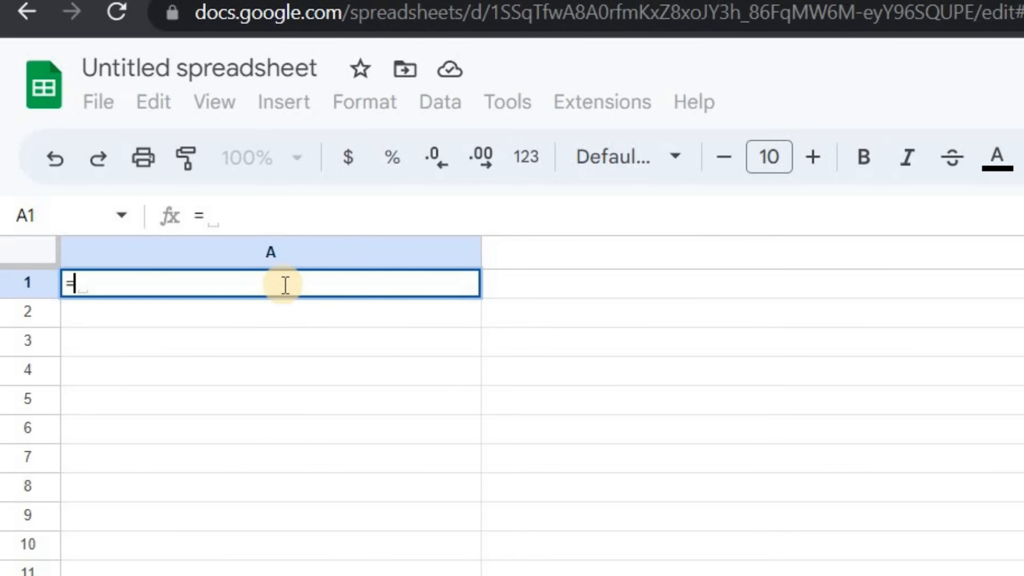
type("gp")
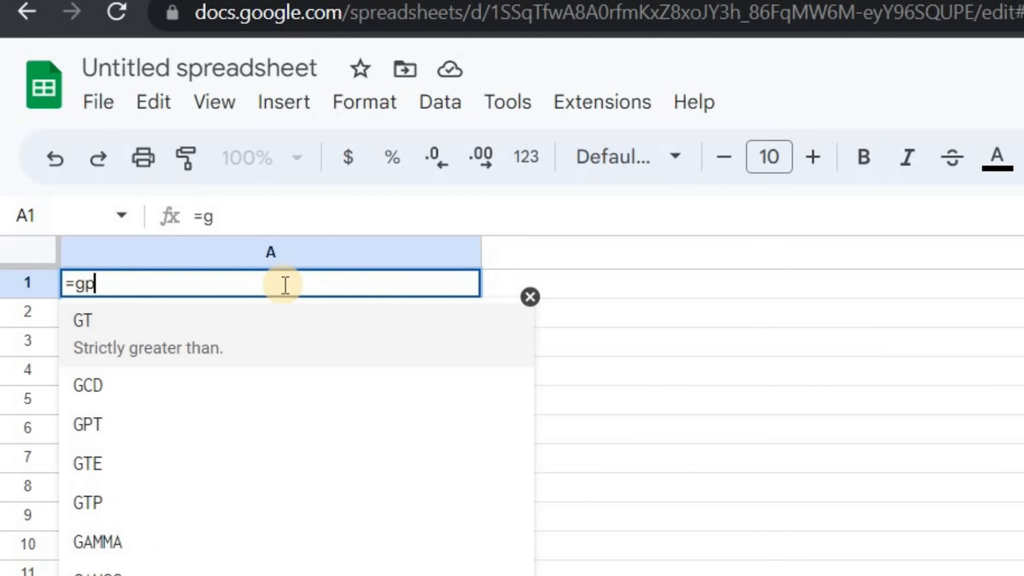
type("t")
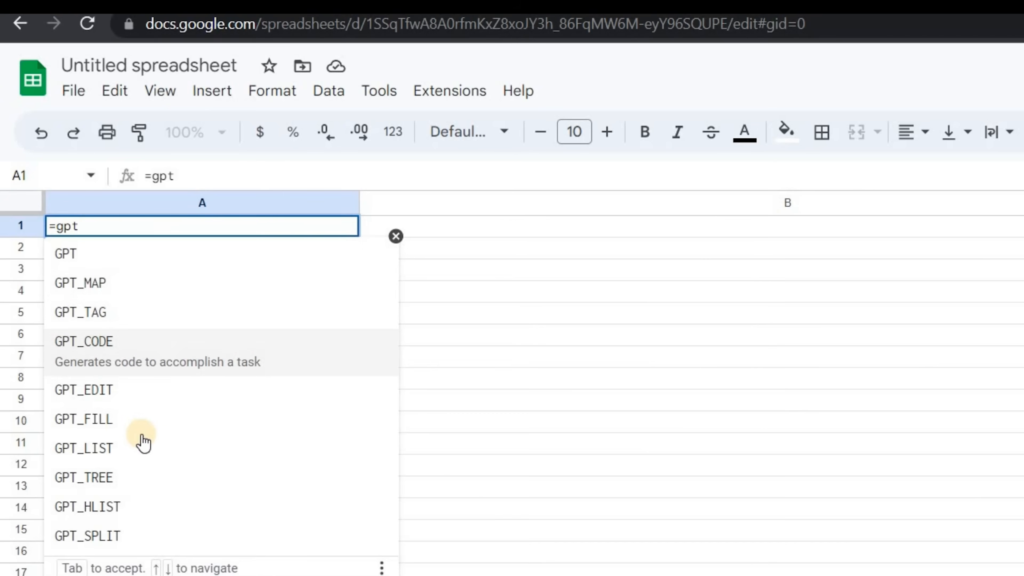
left_click(111, 441)
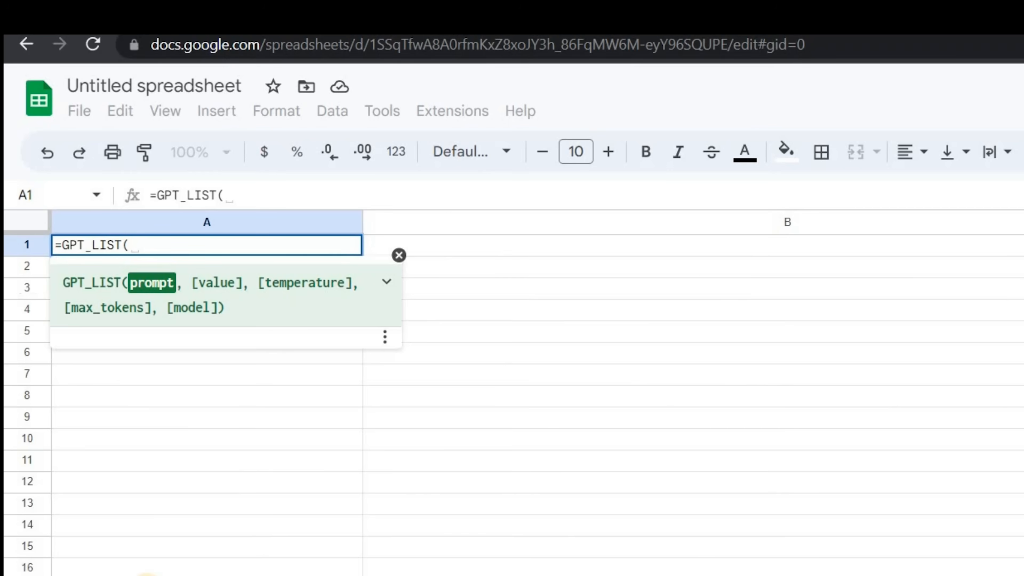
type("\"")
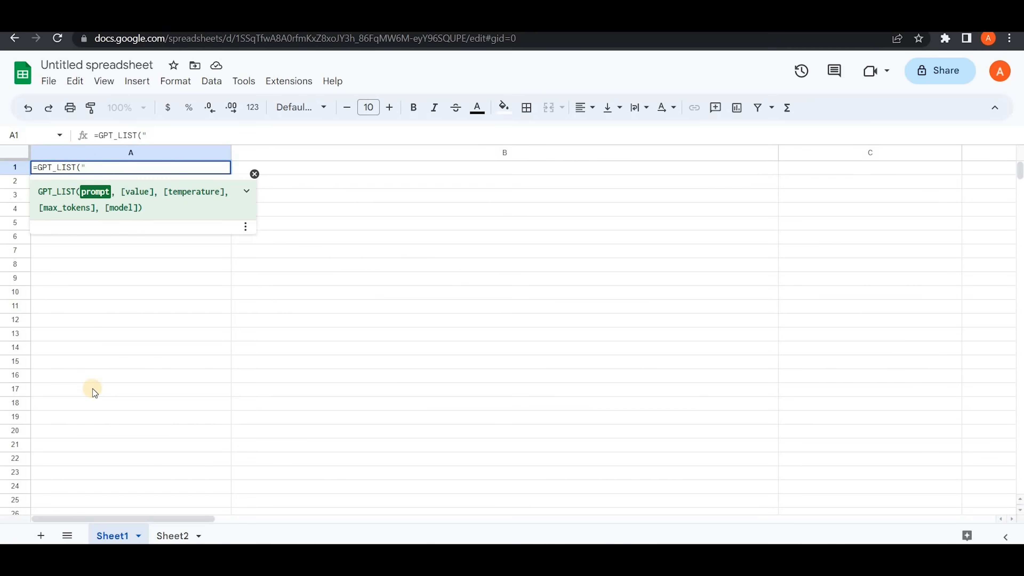
type("top youtuber")
type("s of pakistan")
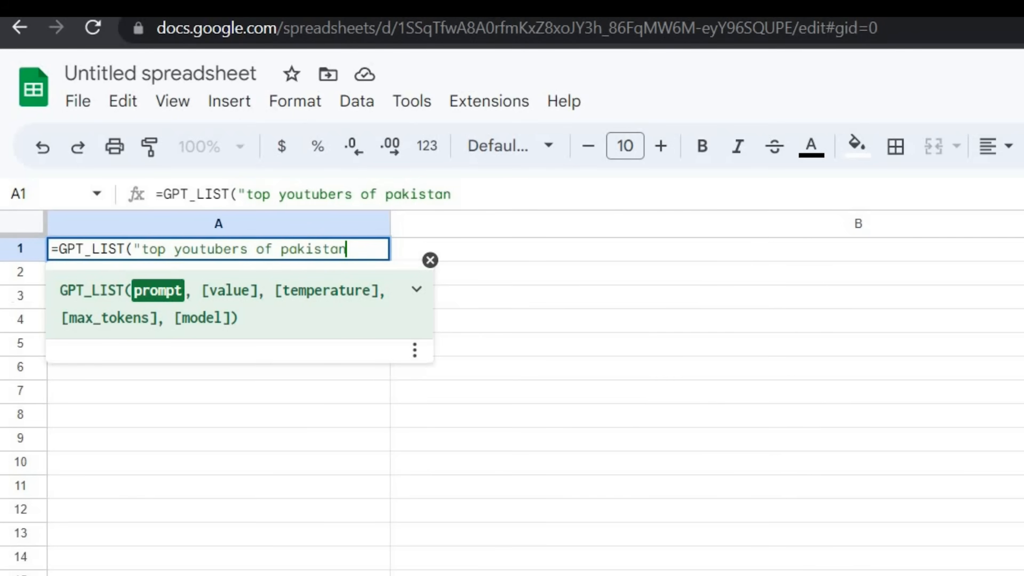
type("\"")
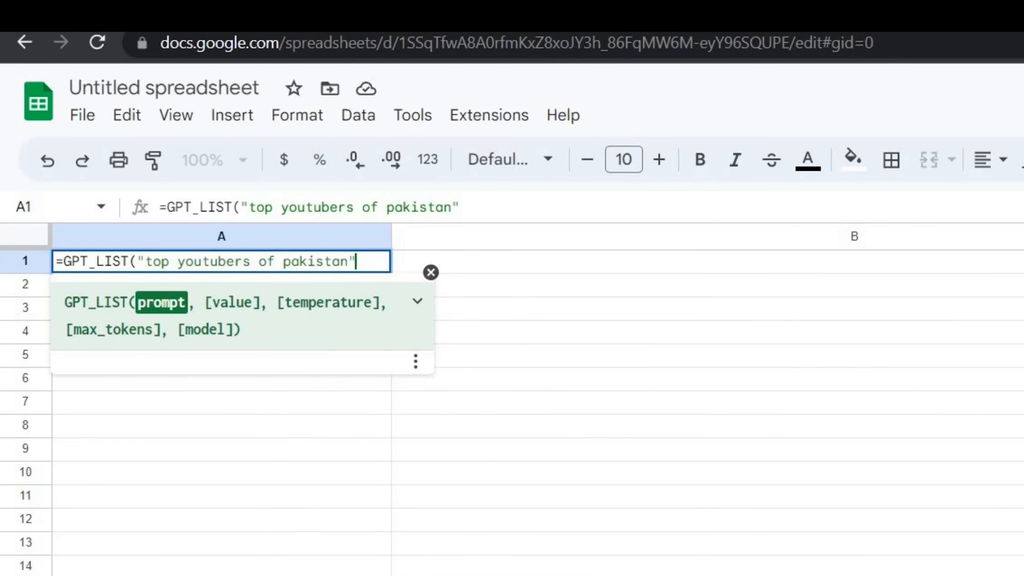
type(")")
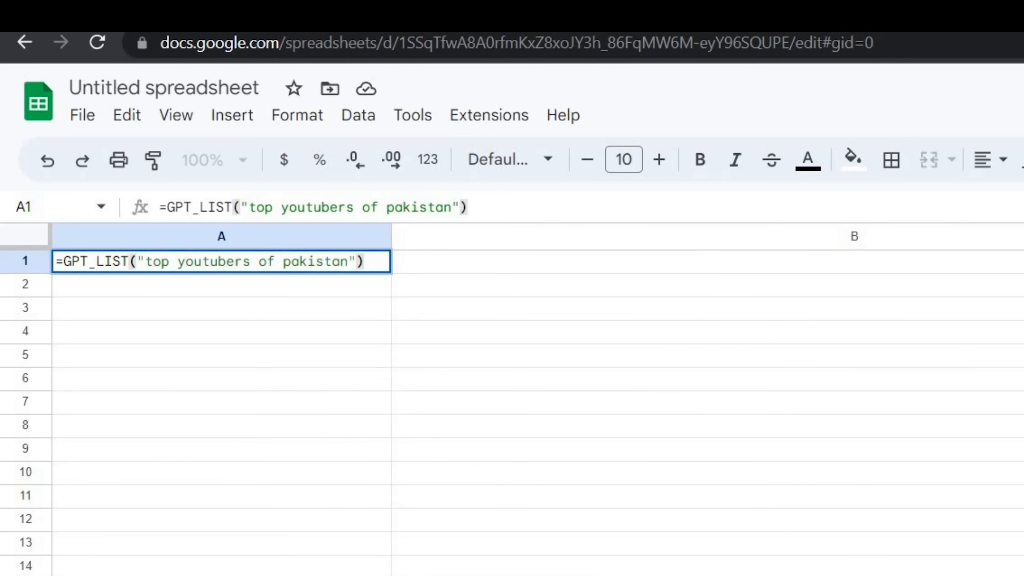
key("Return")
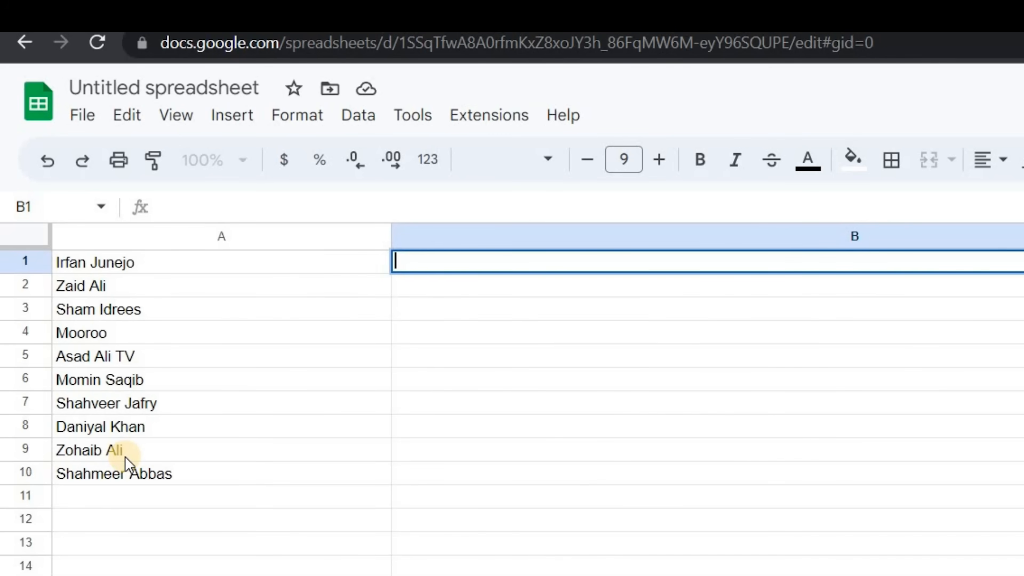
Step: Enter the formula =GPT("email address", A1) in cell B1, referring to the first name in the list
type("=")
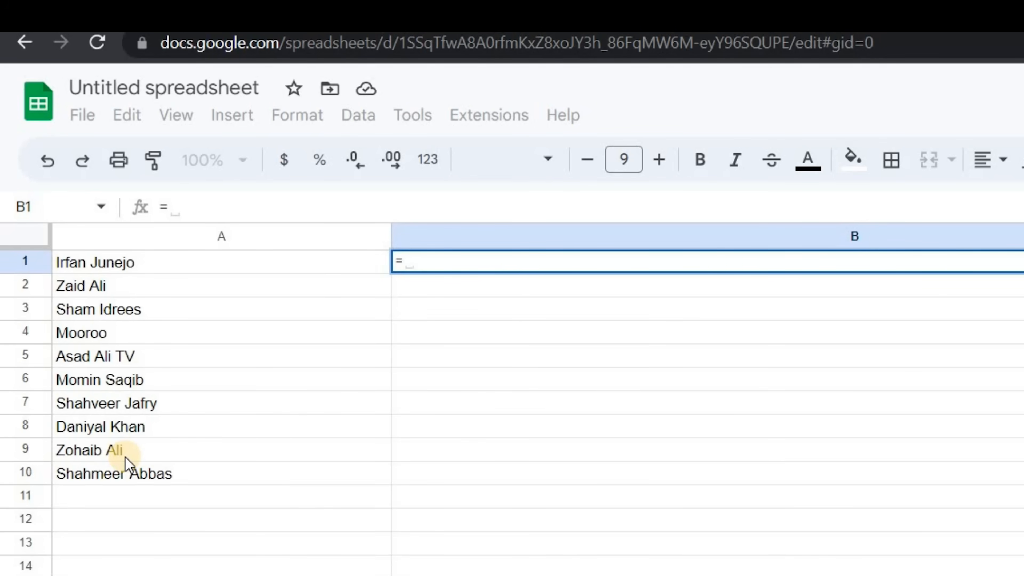
type("gpt")
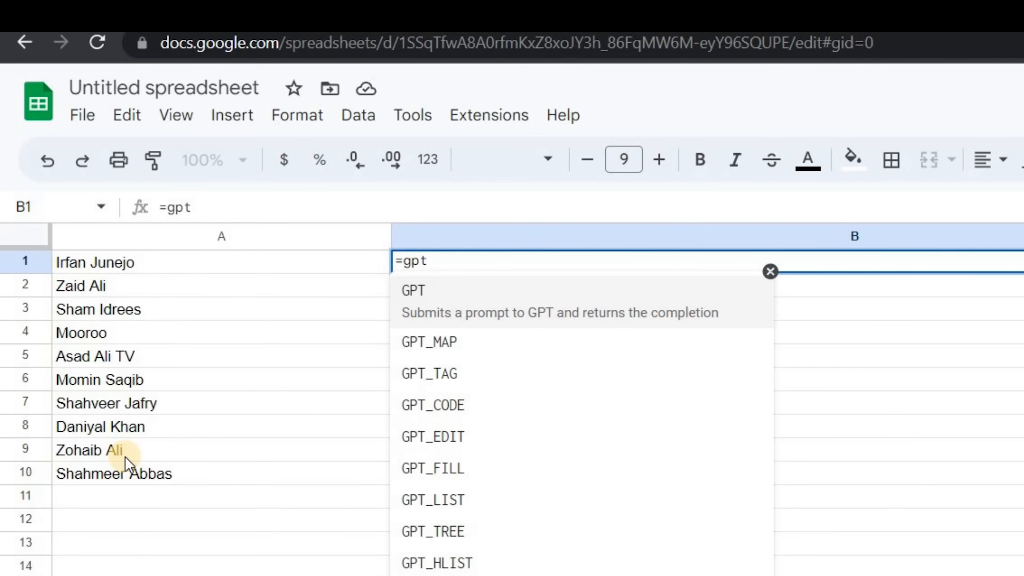
key("Tab")
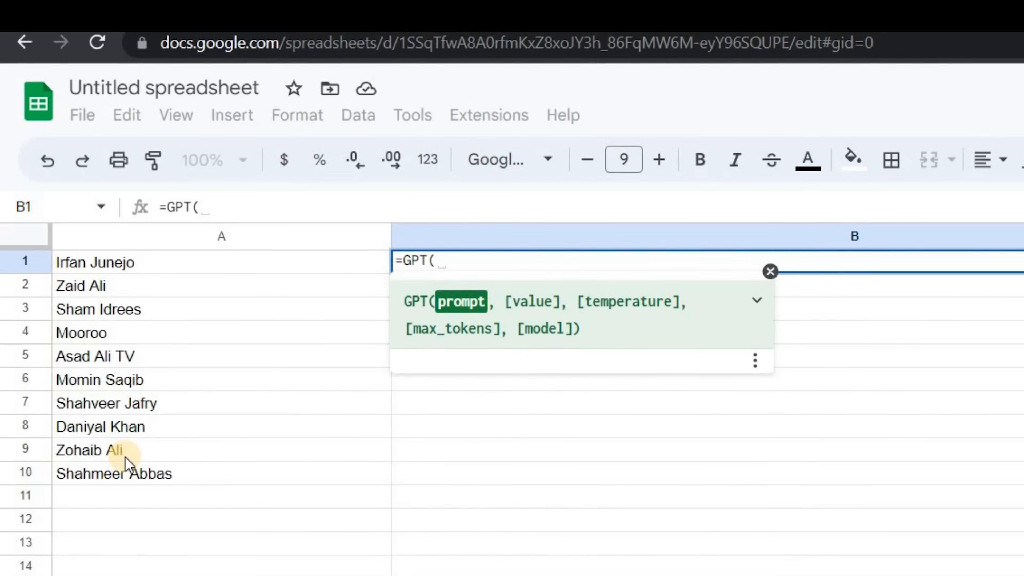
type("\"")
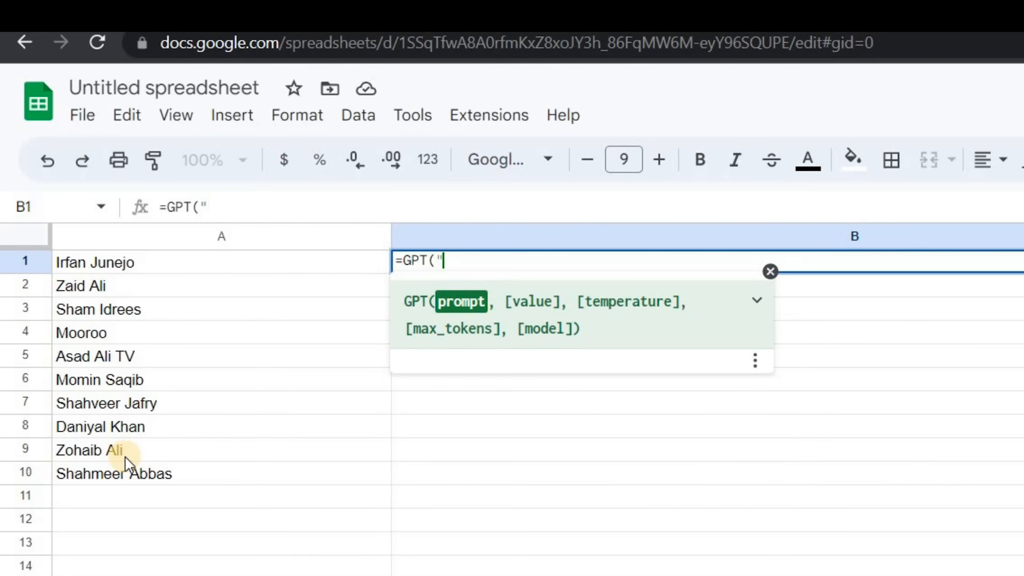
type("email address")
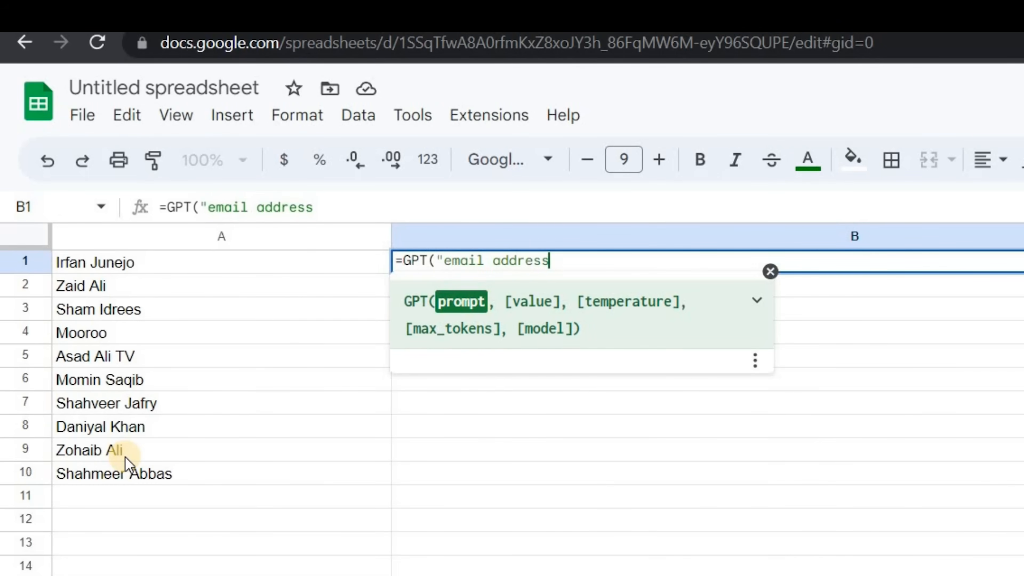
type("\"")
type(",")
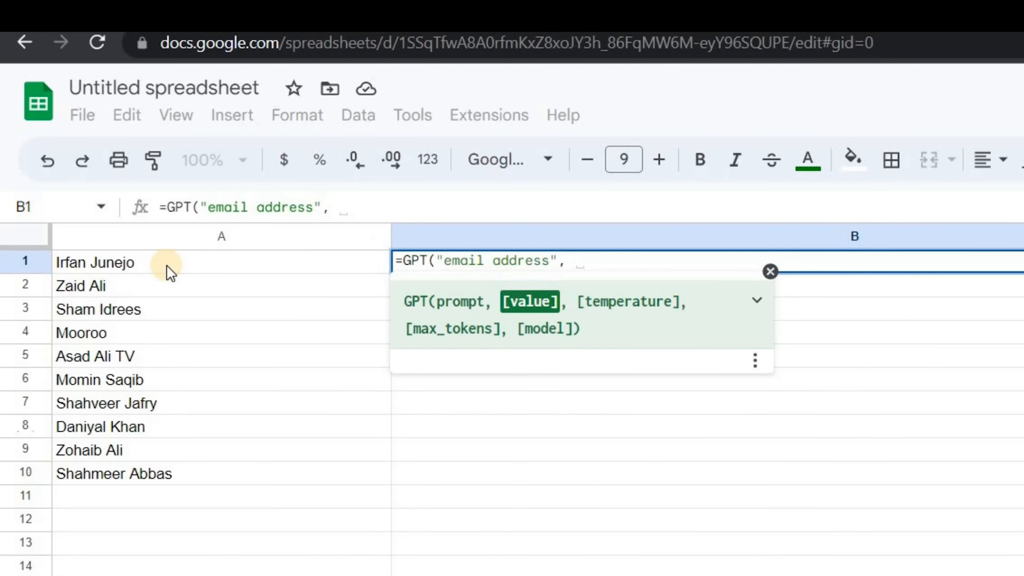
left_click(171, 273)
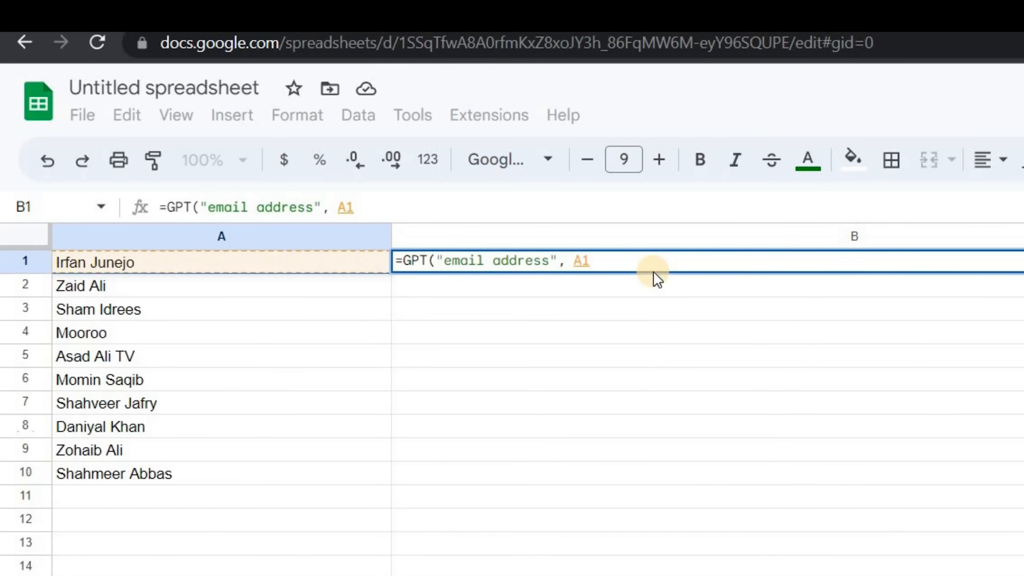
type(")")
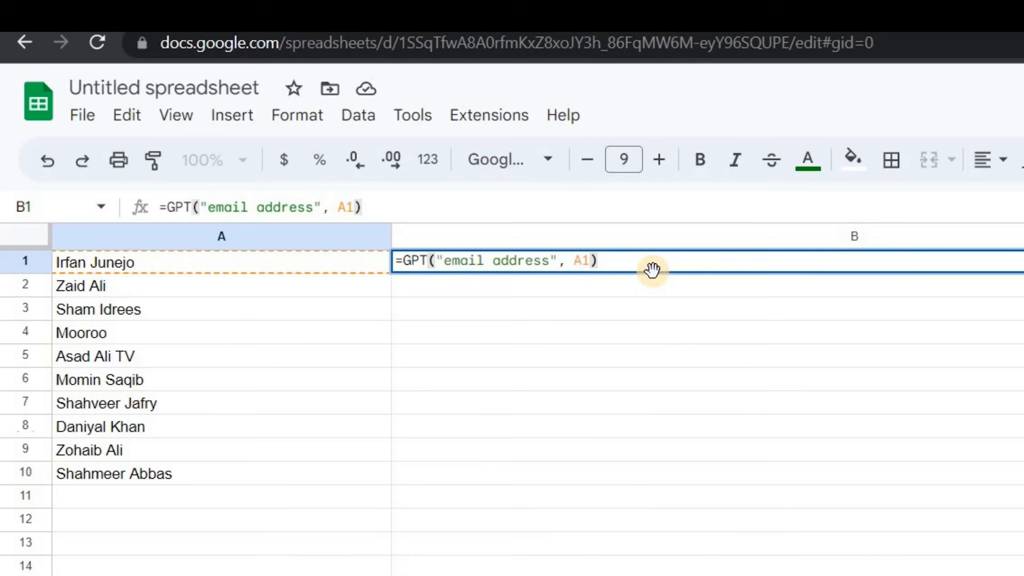
key("Return")
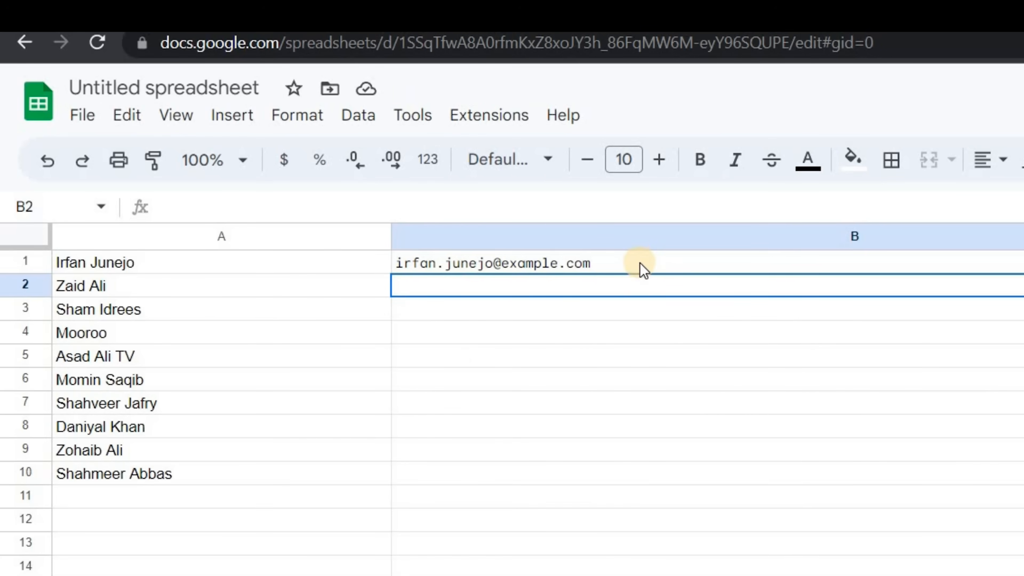
Step: Fill the email address formula from B1 down to B10, alongside the whole list of names
left_click(639, 266)
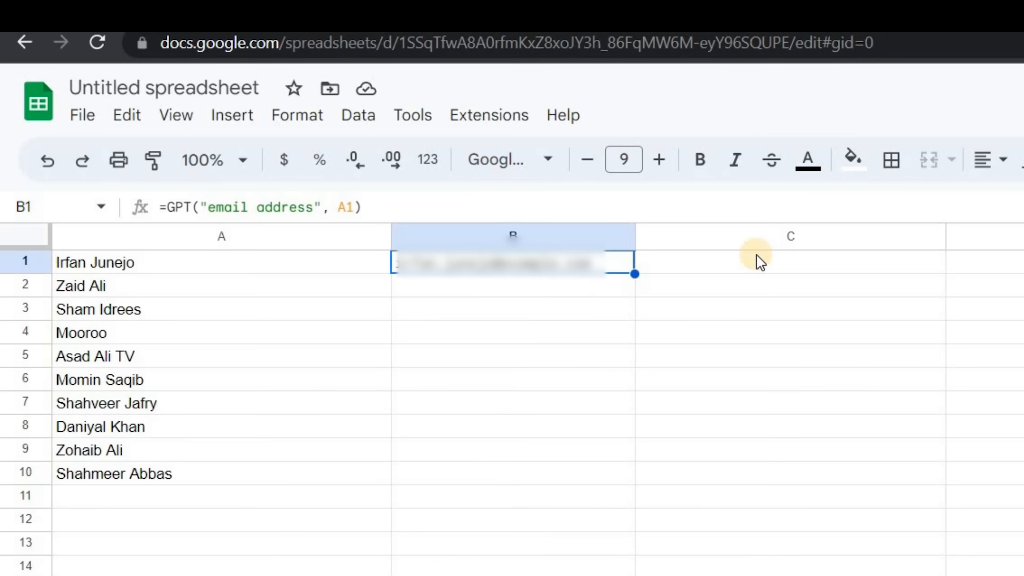
left_click(460, 289)
left_click(450, 335)
key("Down")
left_click(476, 469)
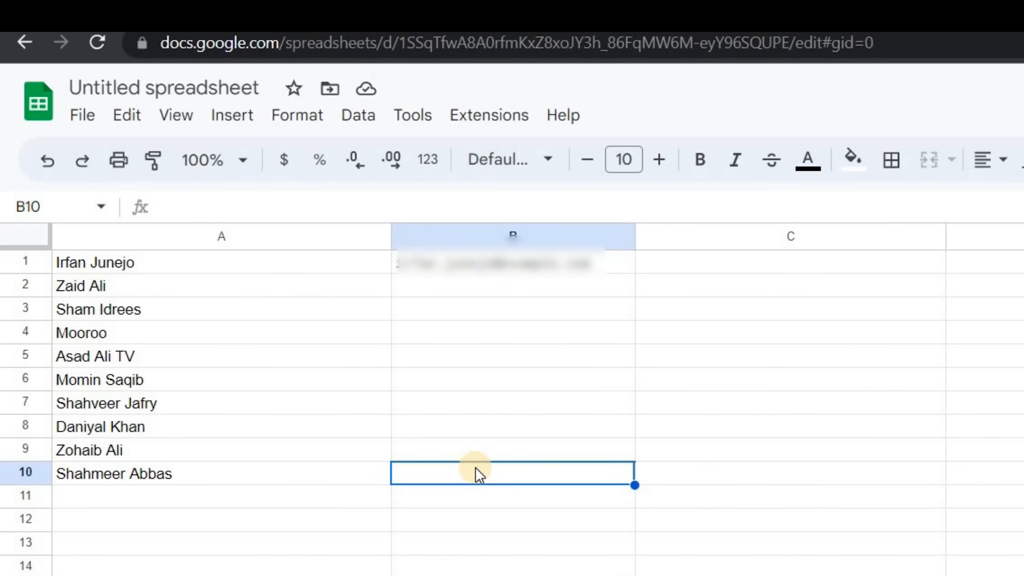
left_click(522, 285)
left_click(536, 261)
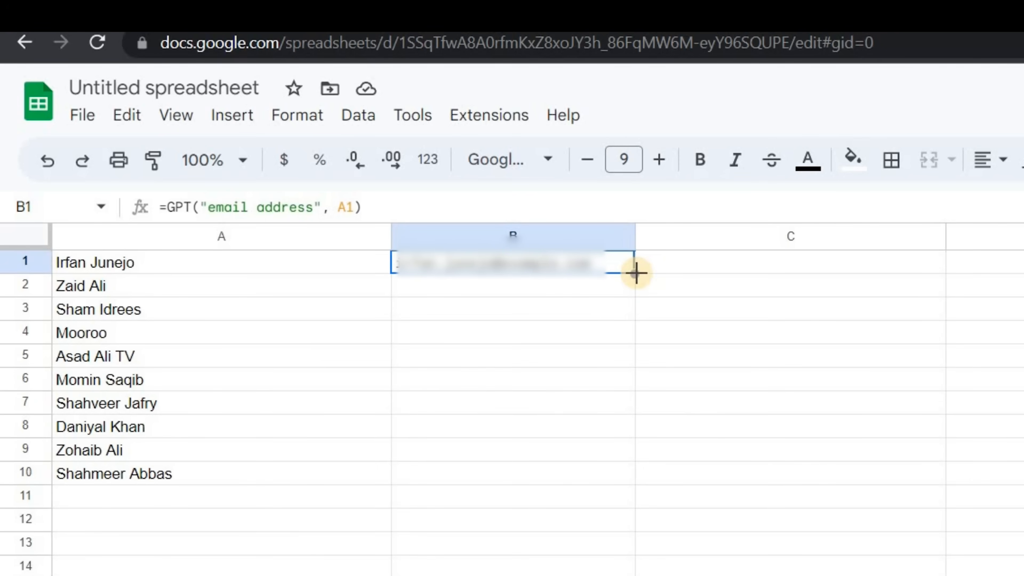
left_click_drag(634, 275, 614, 473)
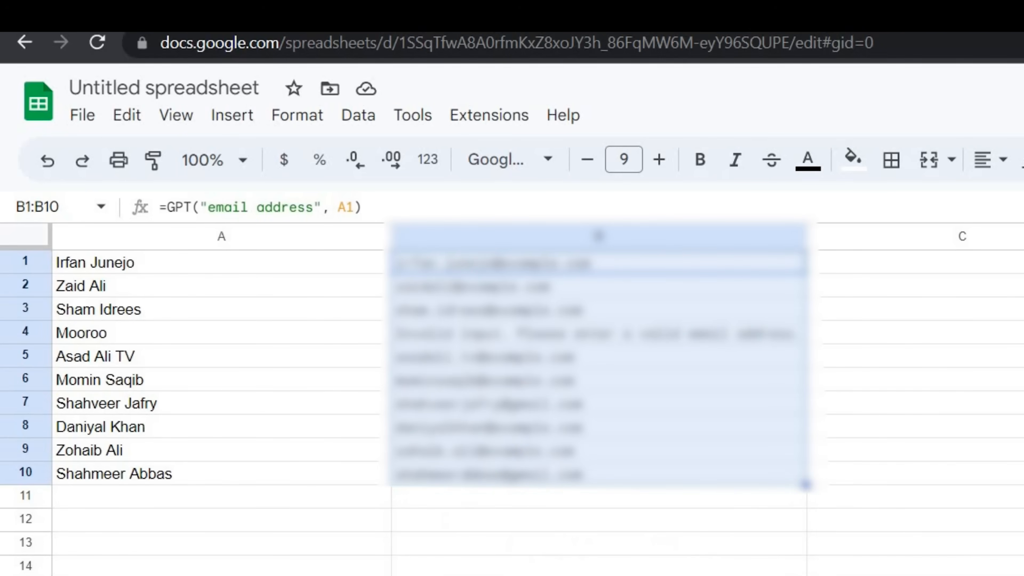
Step: Clear the email address formulas from cells B2 to B10
left_click(598, 285)
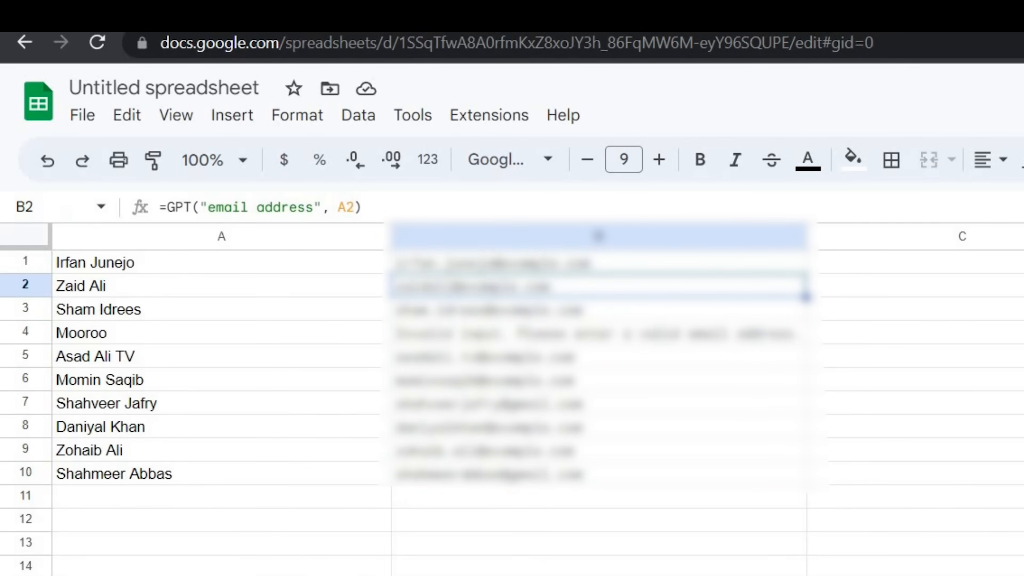
key("shift+Down")
key("shift+Down")
key("shift+Down")
key("shift+Down")
key("shift+Down")
key("shift+Down")
key("shift+Down")
key("shift+Down")
key("Delete")
Step: Copy the email address formula from B1 and paste it into each cell from B2 down to B10
key("Up")
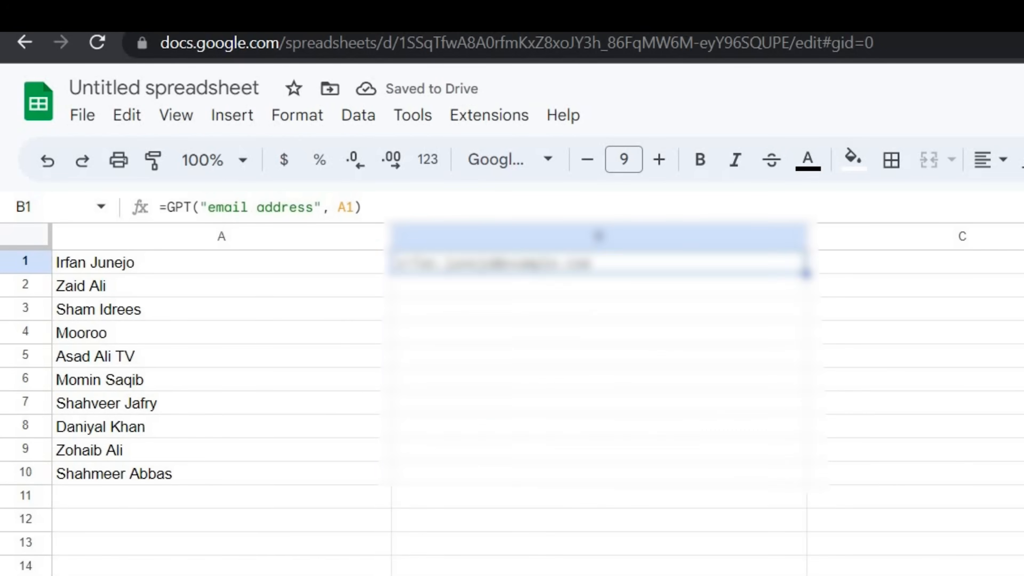
key("Down")
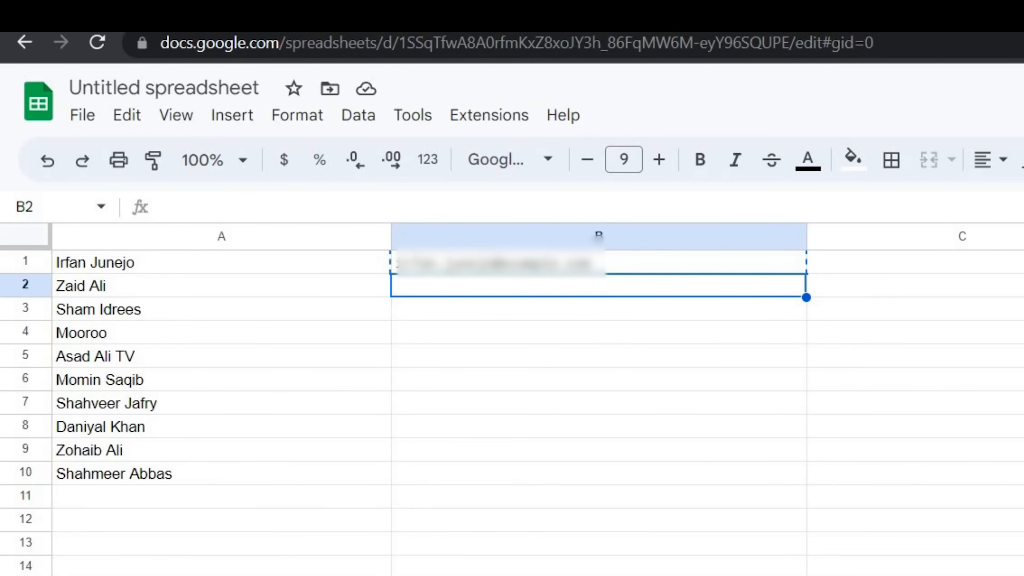
key("ctrl+v")
key("Down")
key("ctrl+v")
key("Down")
key("ctrl+v")
key("Down")
key("ctrl+v")
key("Down")
key("ctrl+v")
key("Down")
key("ctrl+v")
key("Down")
key("ctrl+v")
key("Down")
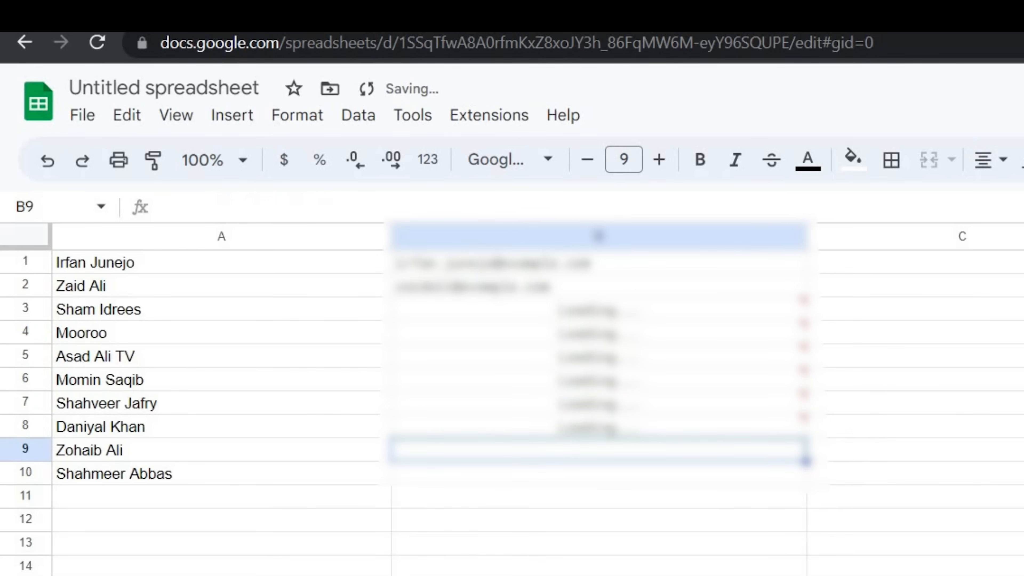
key("ctrl+v")
key("Down")
key("ctrl+v")
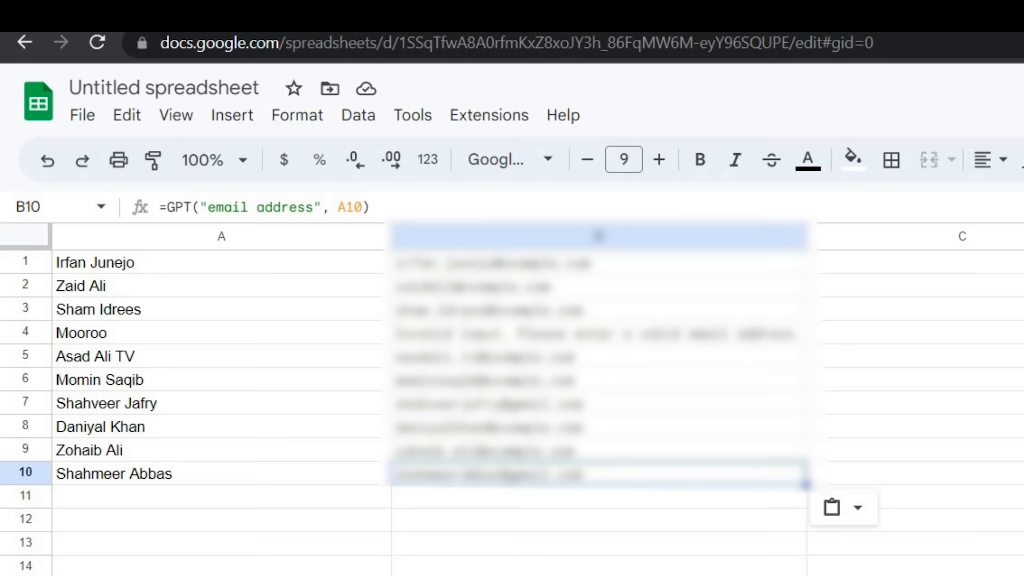
Step: Enter the formula =GPT("Channel link", A1) in cell C1, referring to the first name in the list
left_click(966, 261)
type("=")
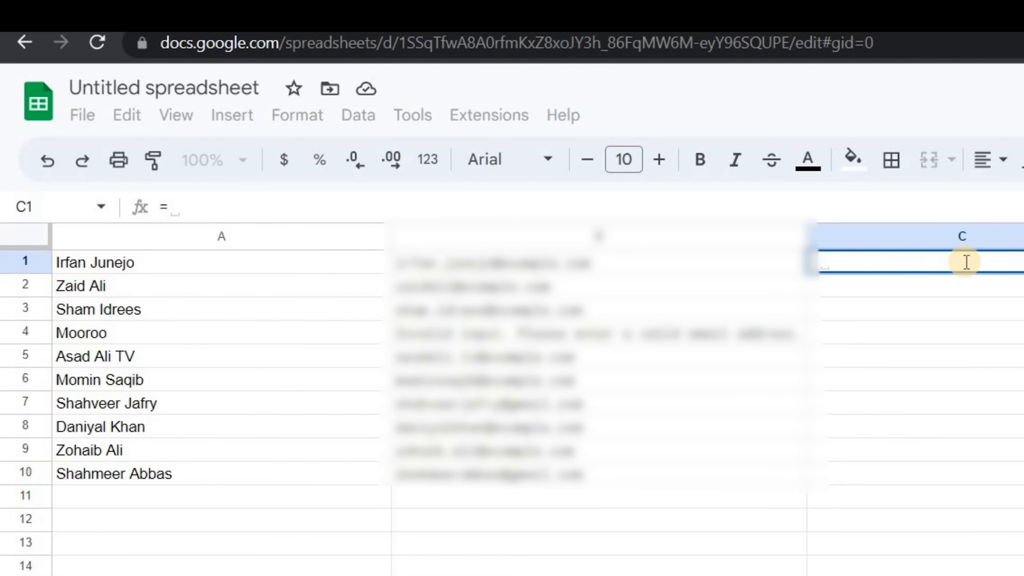
type("gpt(")
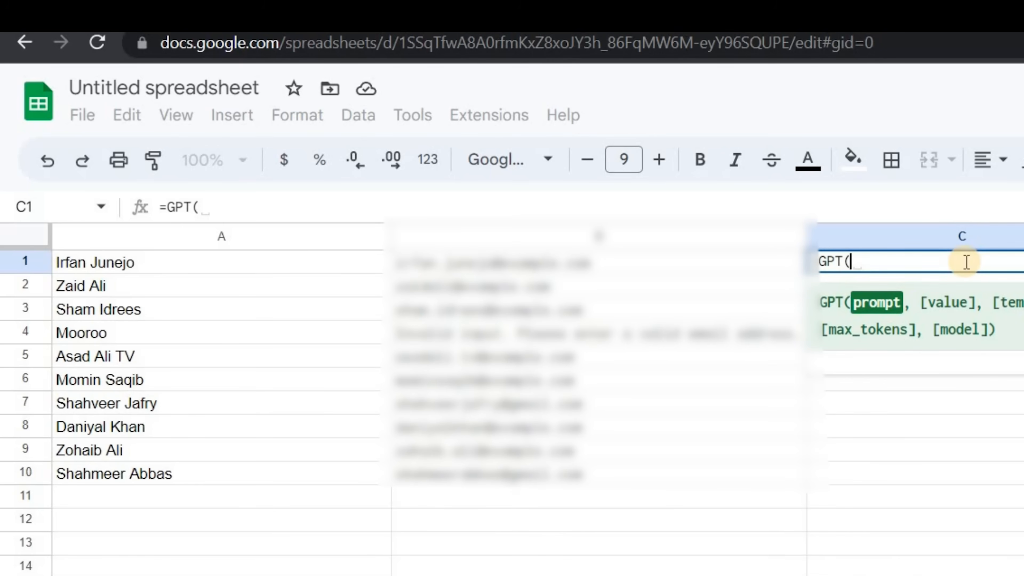
type("\"")
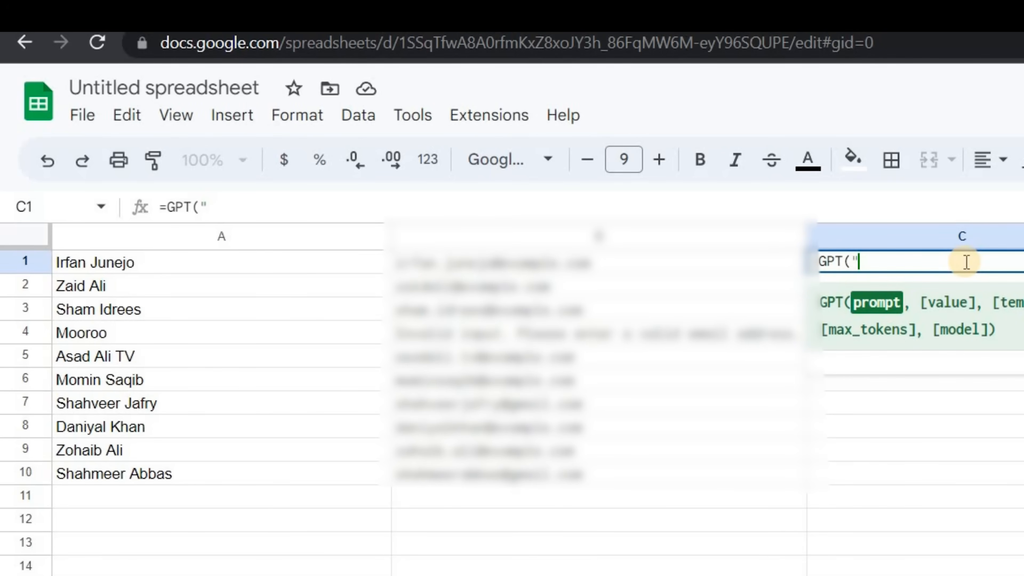
type("Chon")
key("BackSpace")
key("BackSpace")
type("annel ")
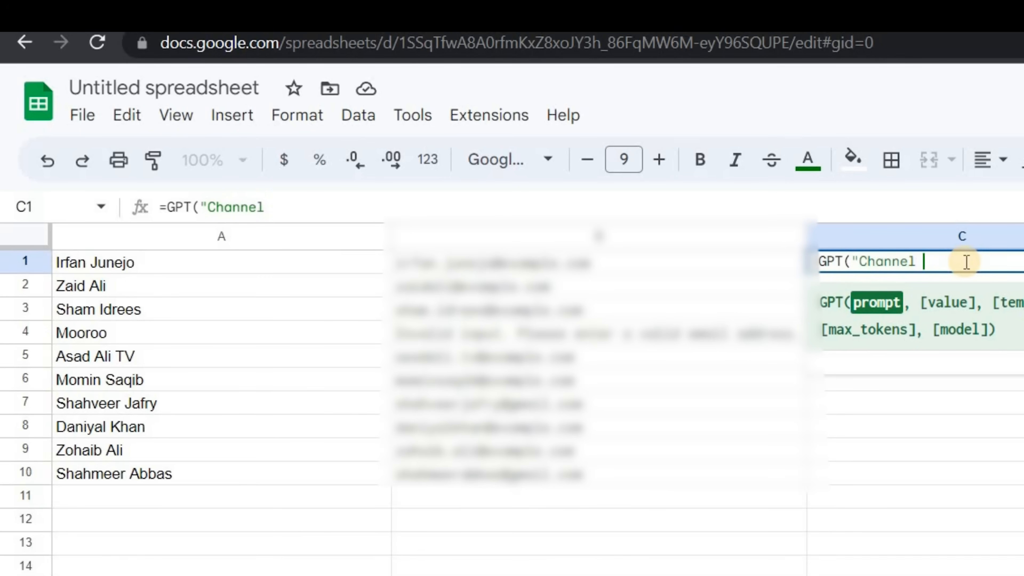
type("link")
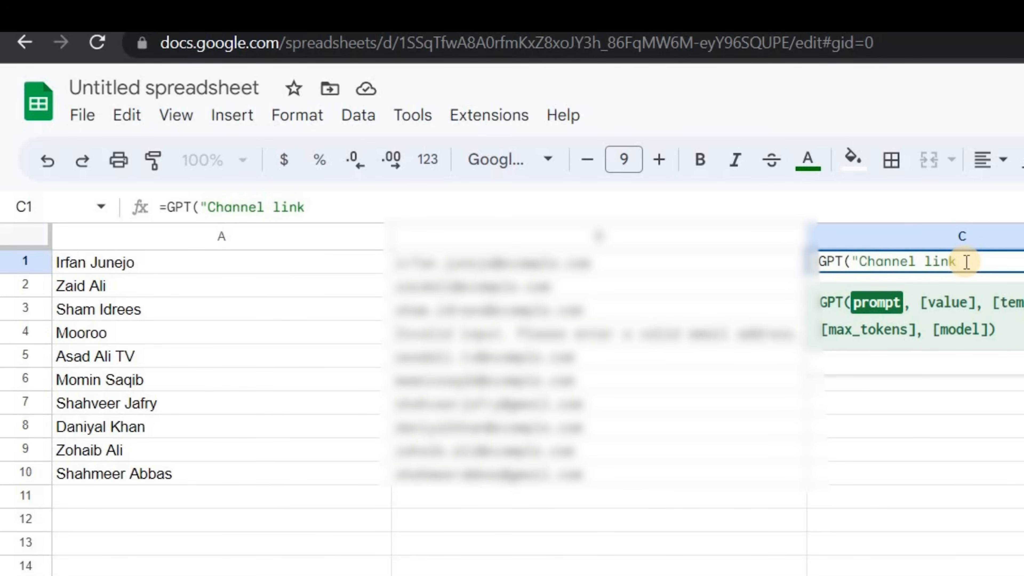
type("\",")
left_click(178, 264)
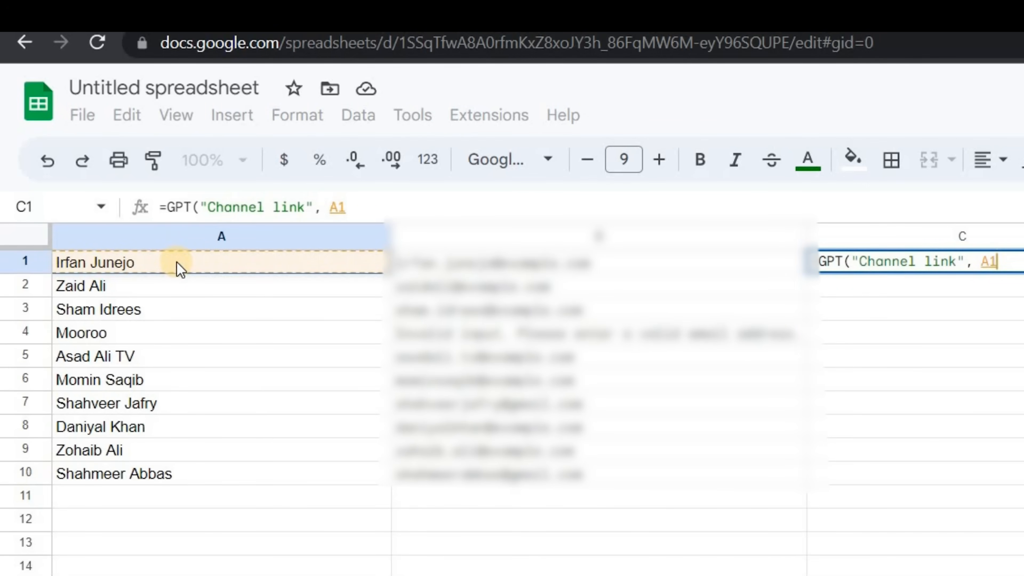
type(")")
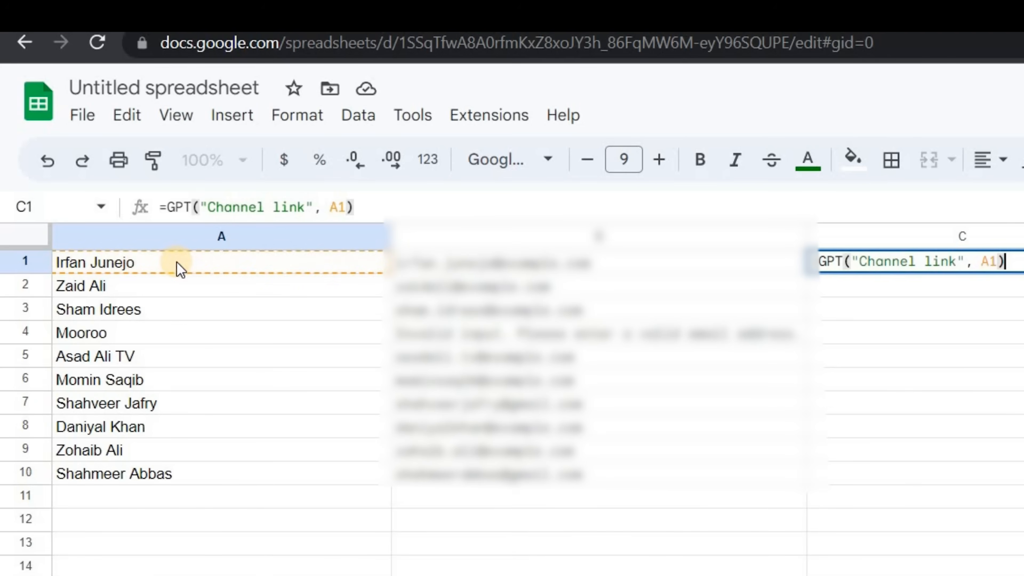
key("Return")
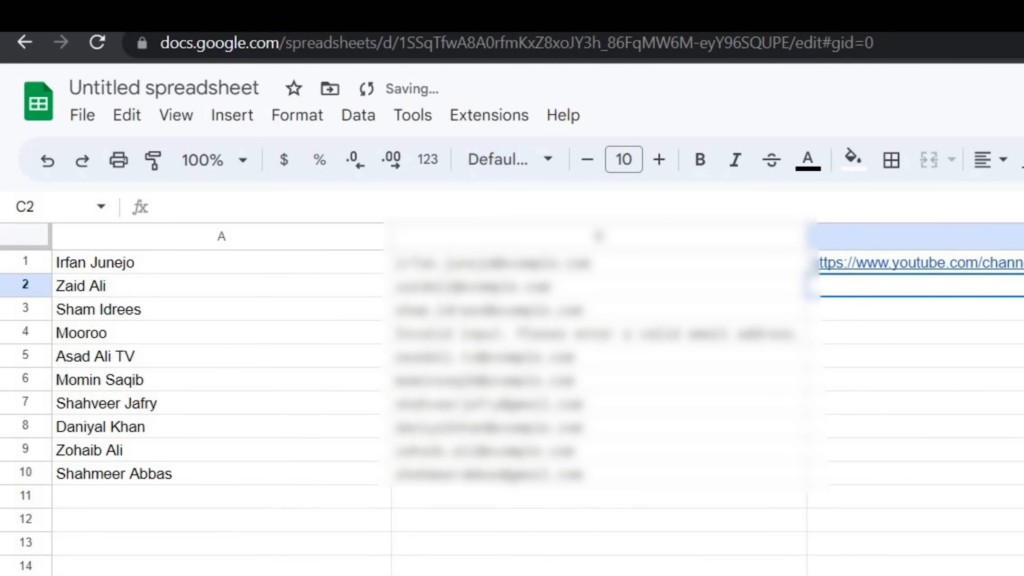
Step: Extend the channel link formula from cell C1 down to C2
left_click(923, 263)
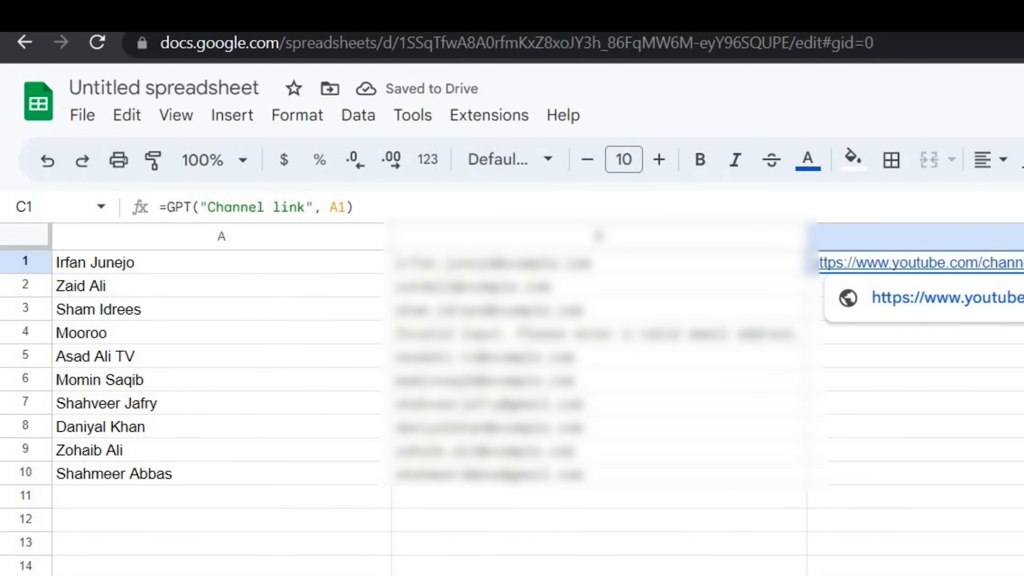
left_click_drag(1023, 310, 1023, 473)
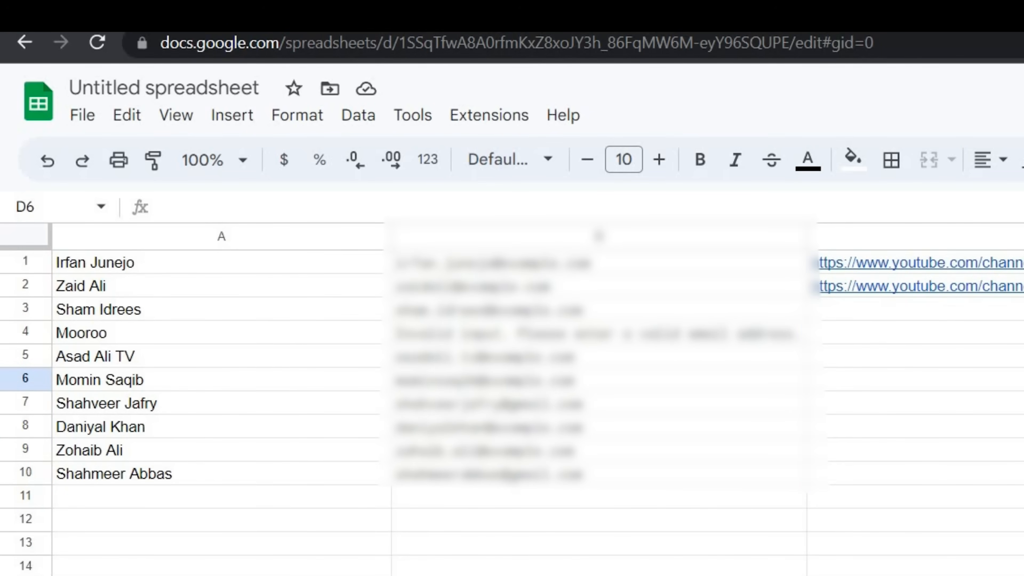
left_click(1022, 262)
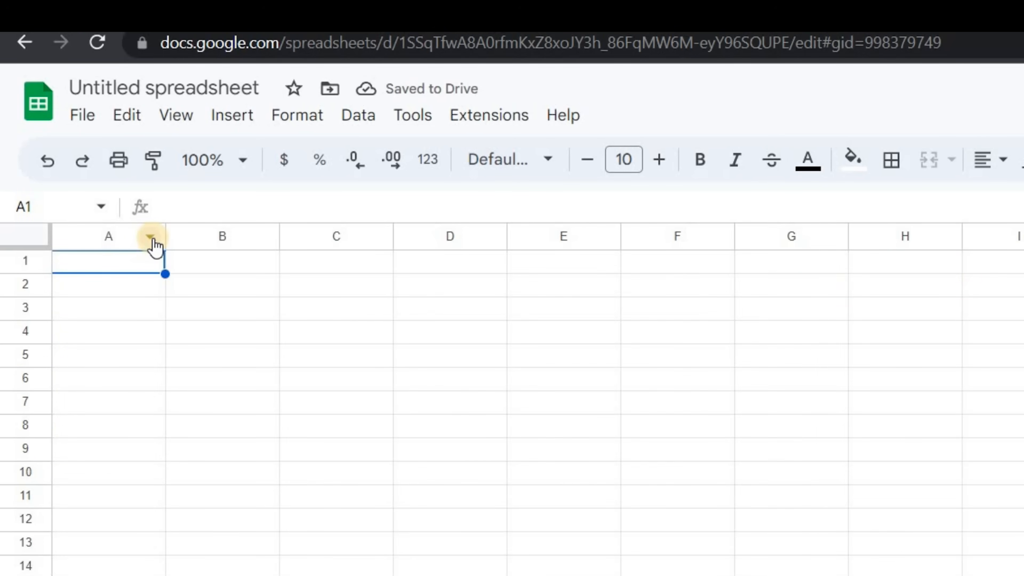
Step: Enter the formula =GPT_LIST("top 5 marketing strategies)") in cell A1 of the empty sheet
type("=")
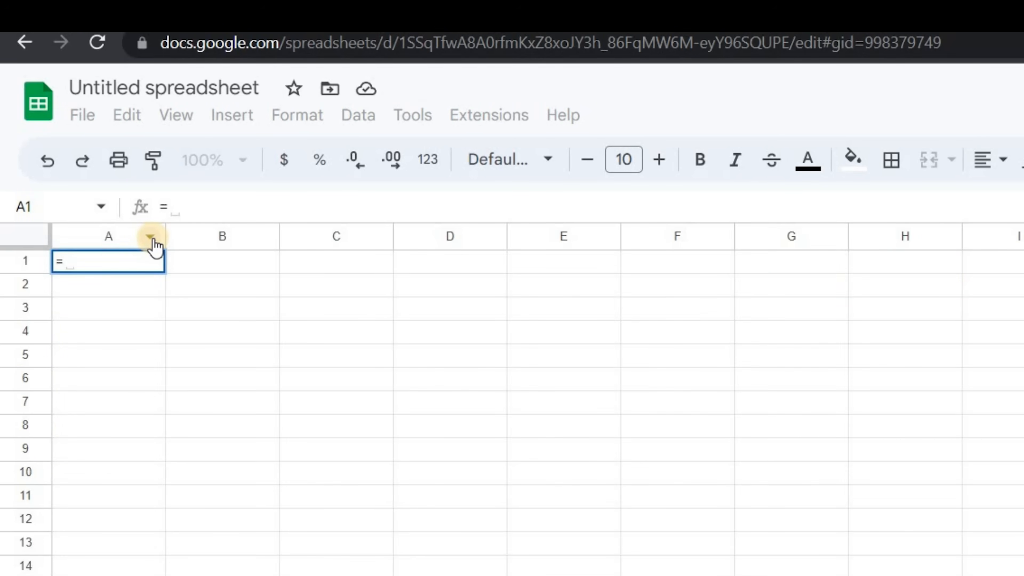
type("gpt")
key("Down")
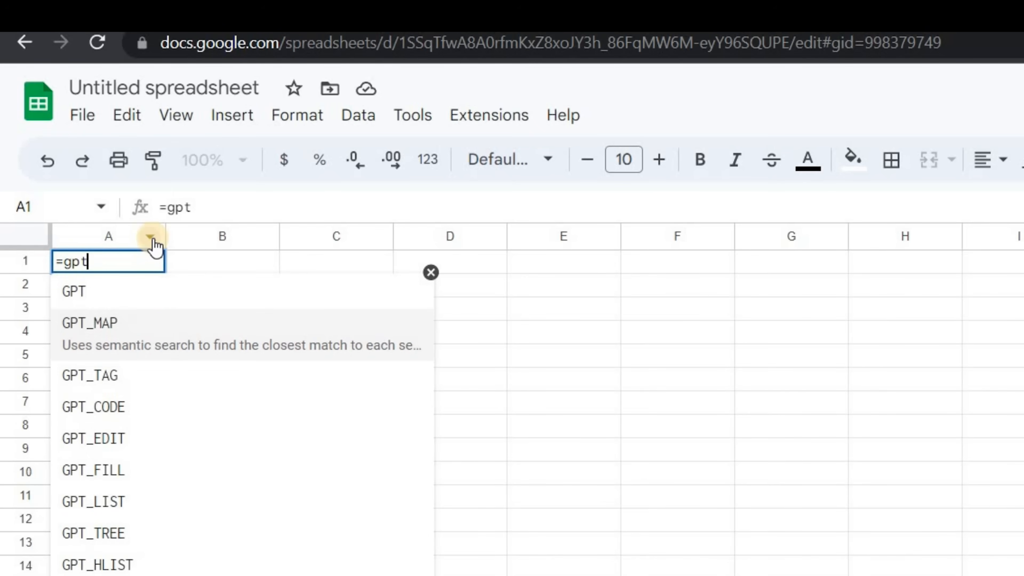
key("Down")
key("Down")
key("Down")
key("Down")
key("Down")
key("Tab")
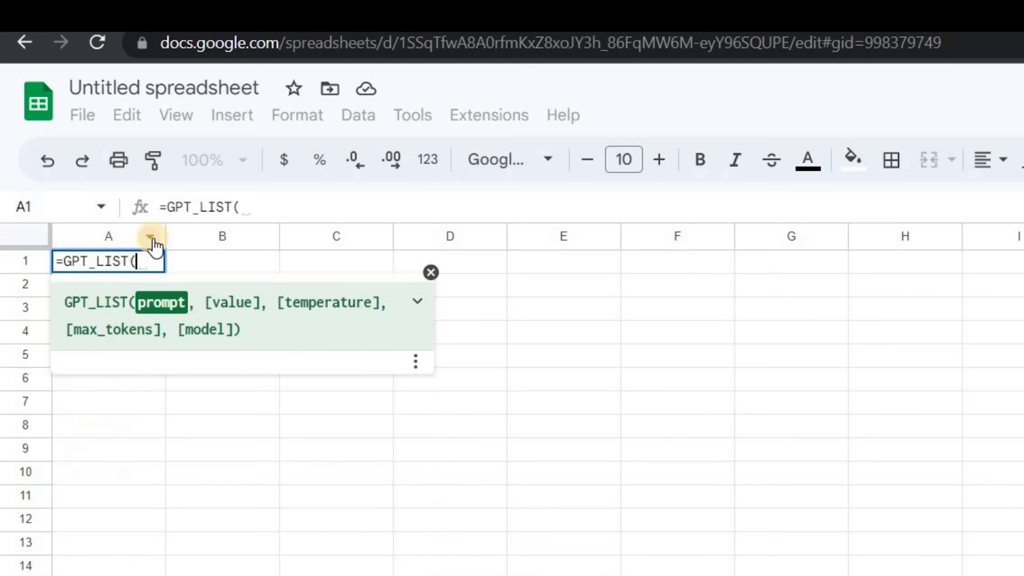
type("\"top 5 marketing strategies")
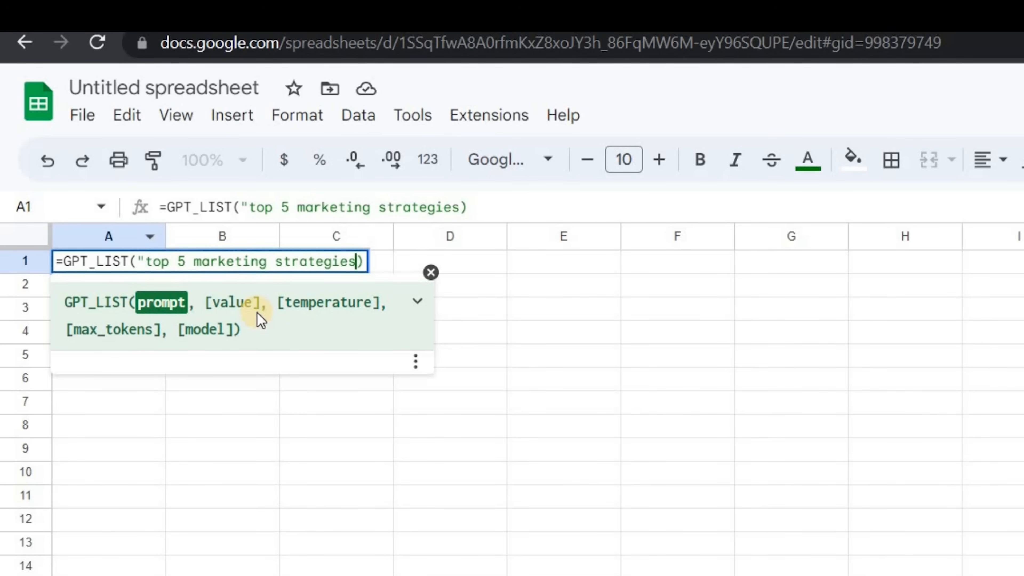
key("Return")
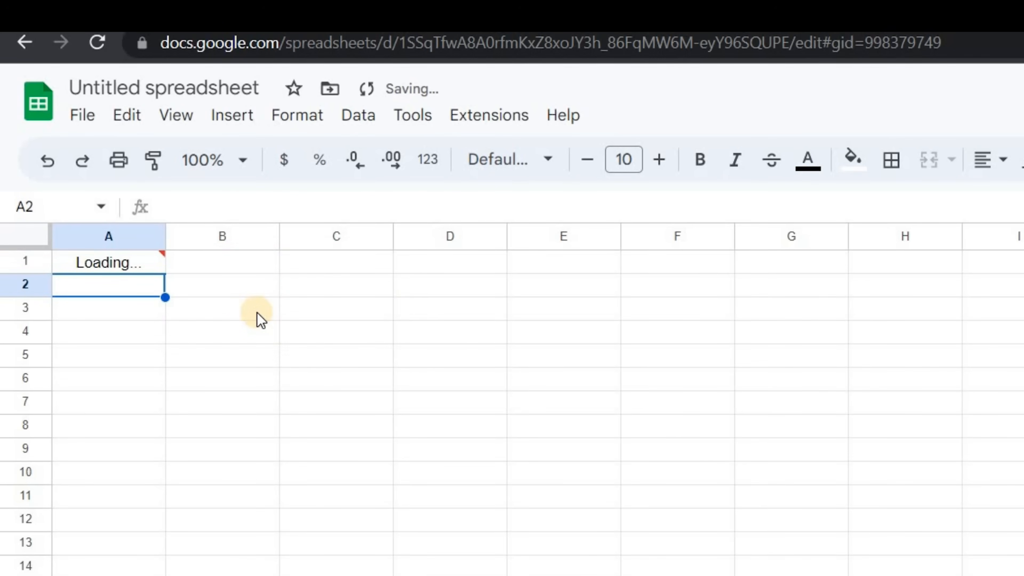
Step: Widen column A to fit the strategy names and change the number in the A1 list prompt to 10
left_click_drag(166, 236, 299, 254)
key("Up")
left_click(287, 207)
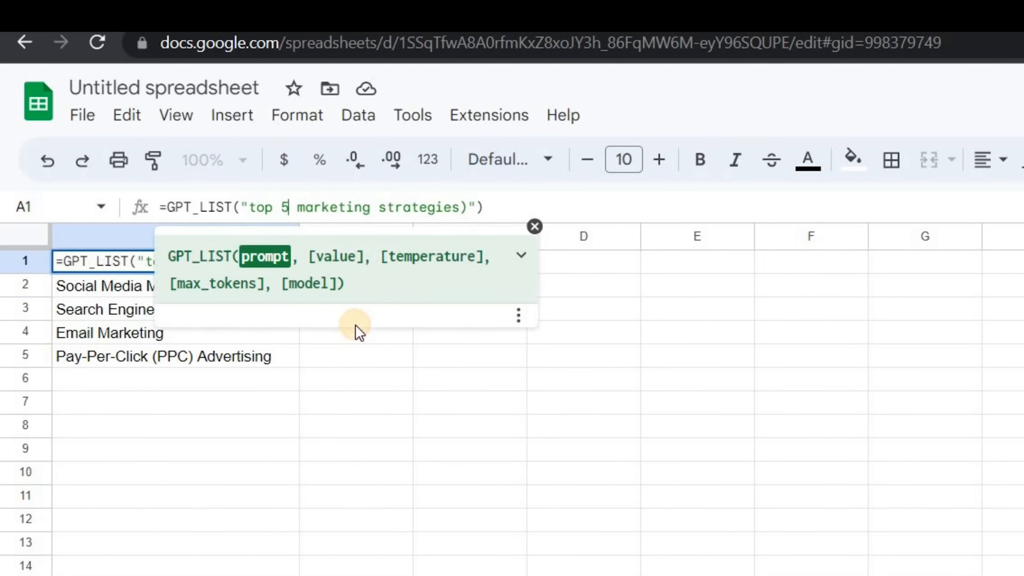
key("BackSpace")
type("10")
key("Return")
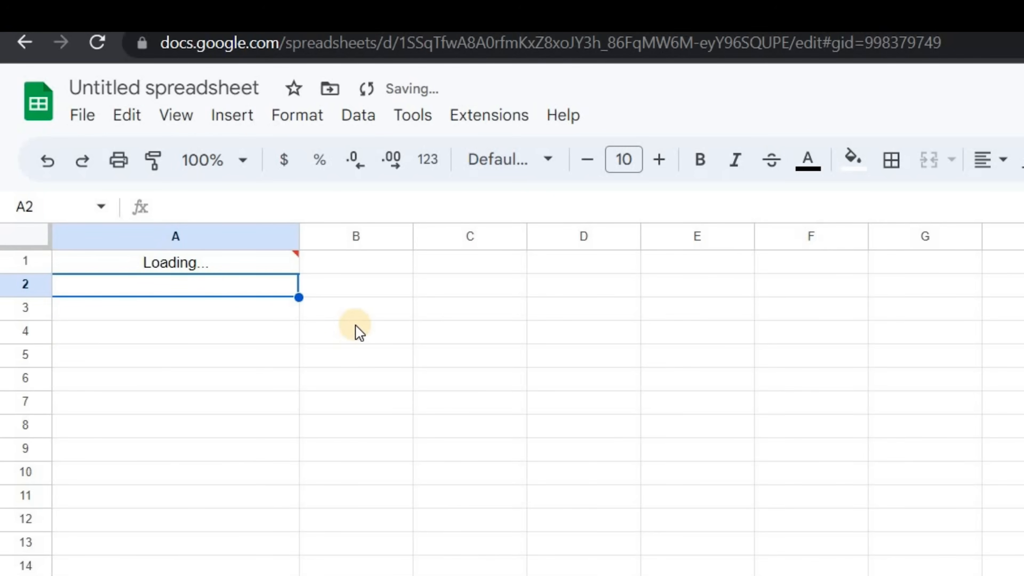
Step: Enter the formula =GPT("3 lines", A1) in cell B1, referring to the first marketing strategy
left_click(363, 252)
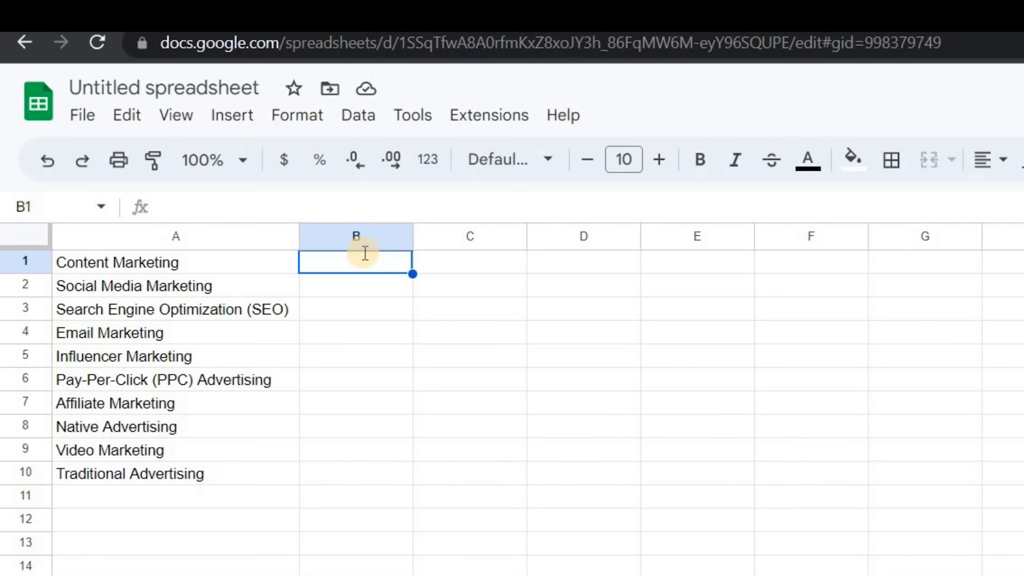
type("=gpt")
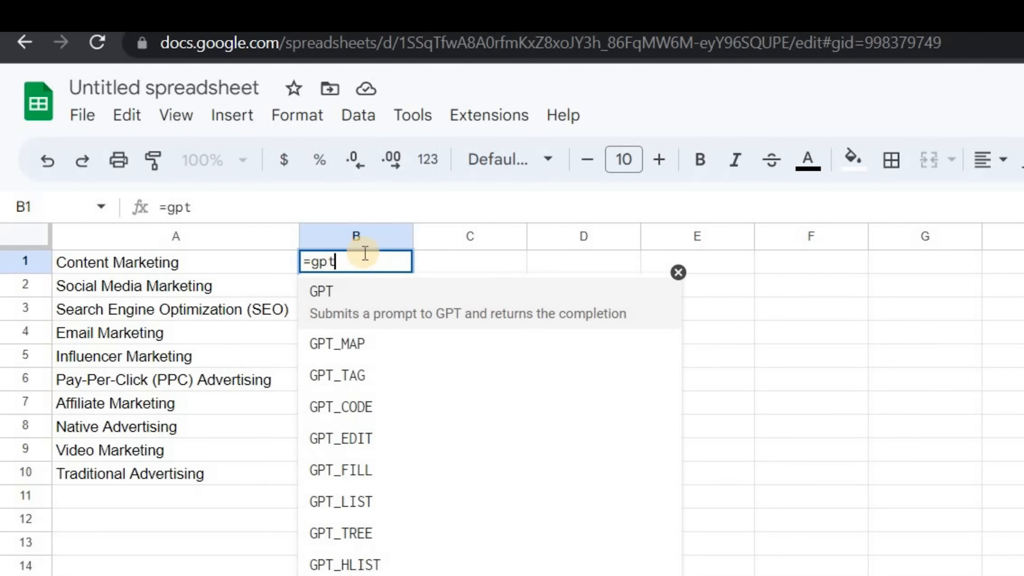
key("Tab")
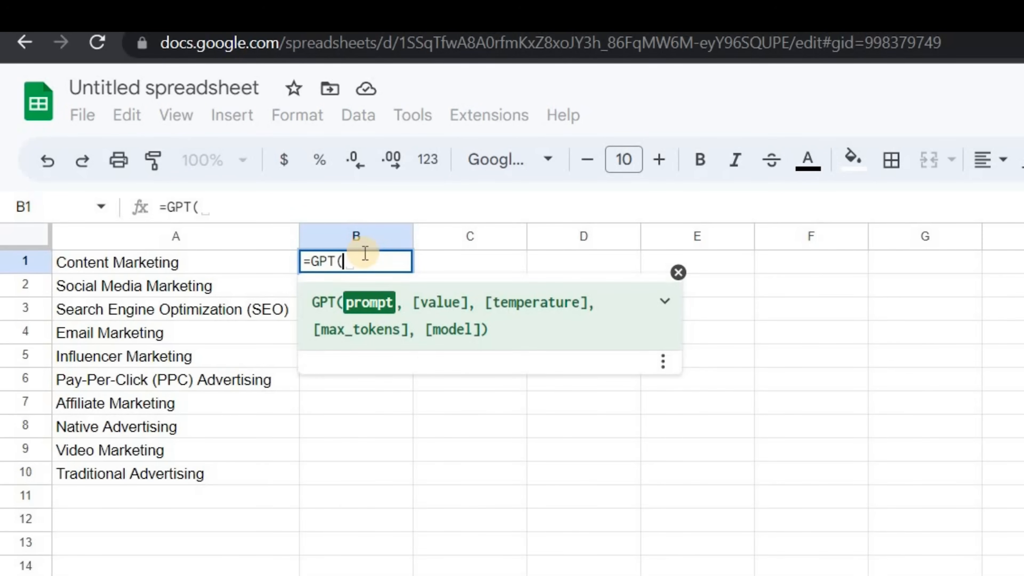
type("3 lines")
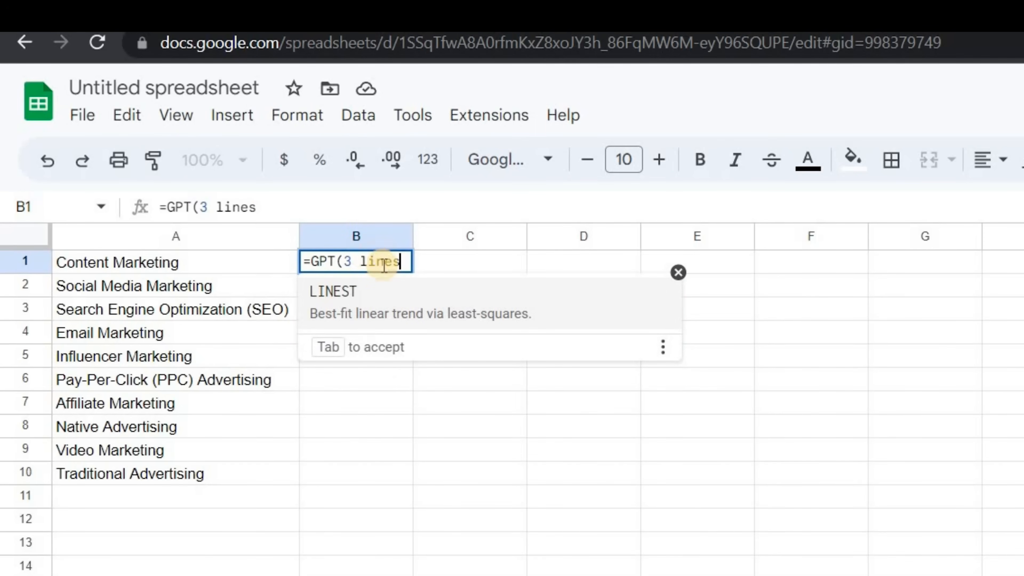
left_click(346, 261)
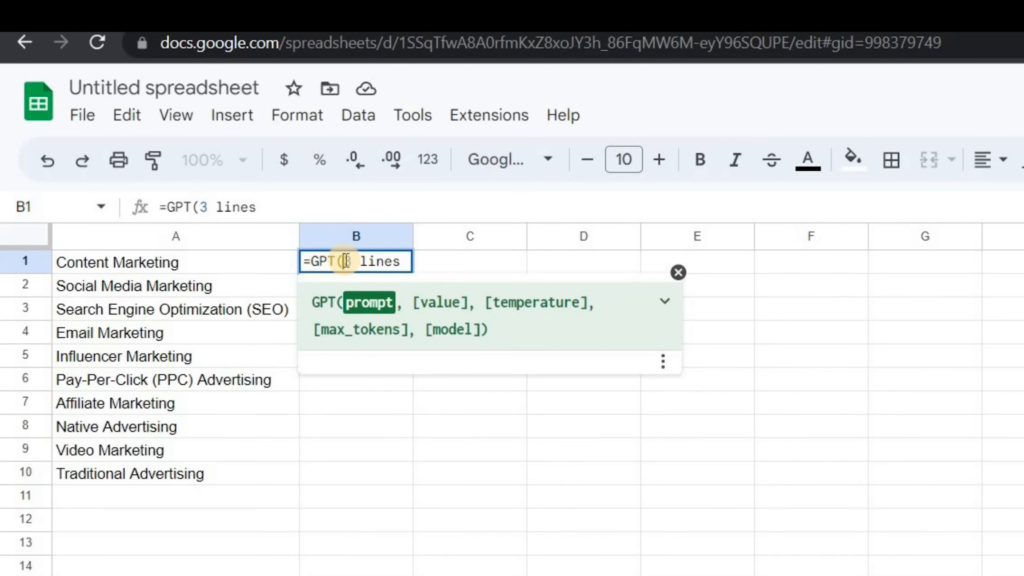
type("\"")
key("Right")
key("Right")
key("Right")
key("Right")
key("Right")
key("Right")
key("Right")
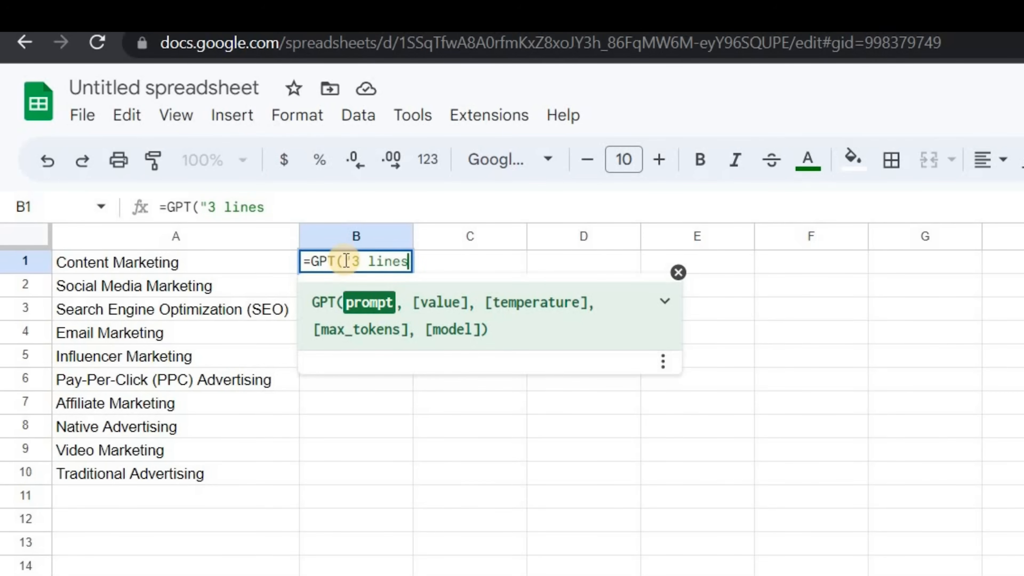
type("\",")
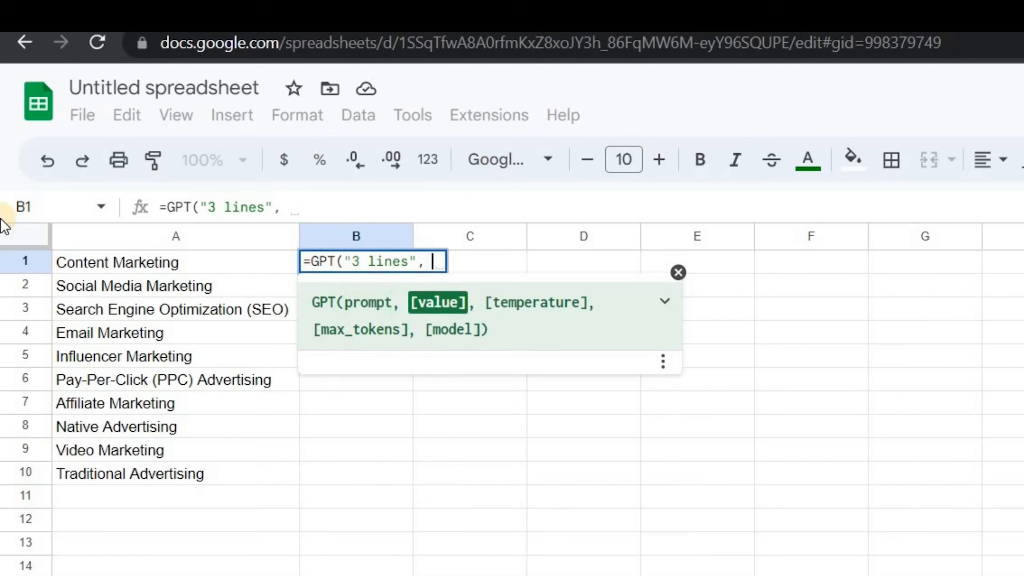
left_click(192, 262)
type(")")
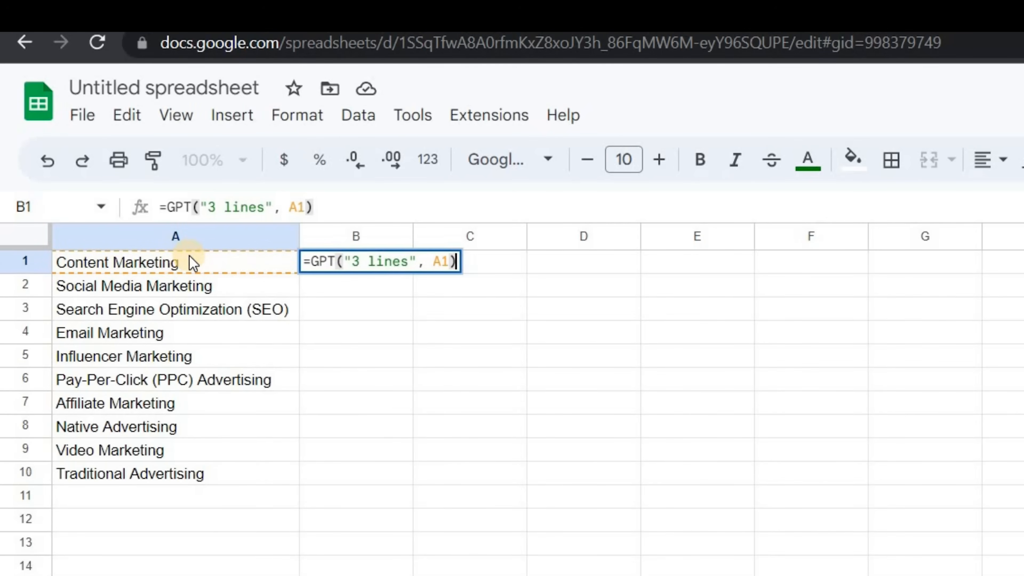
key("Return")
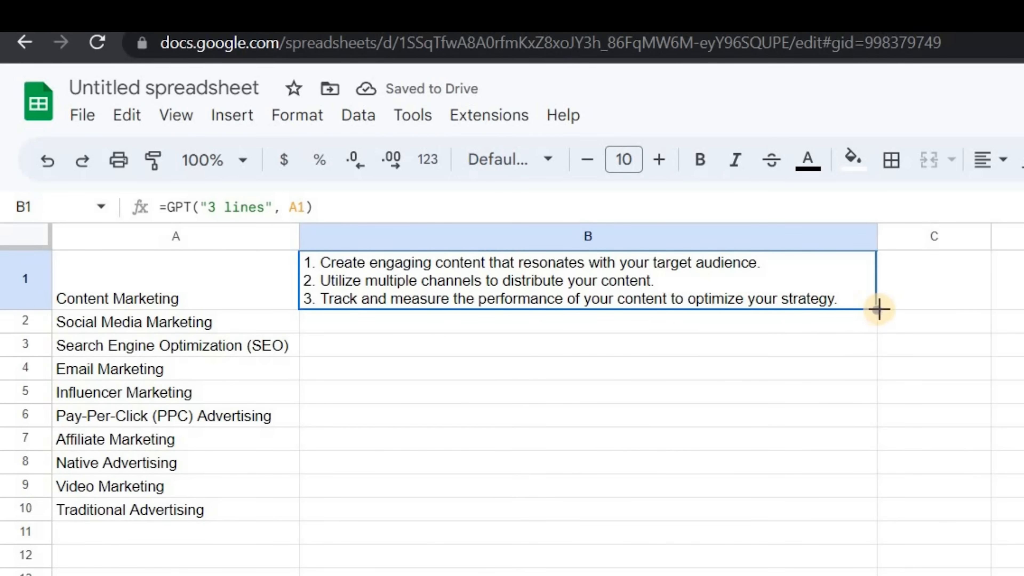
Step: Fill the "3 lines" formula from B1 down to B10 and look through the generated text beside each strategy
left_click_drag(857, 463, 859, 508)
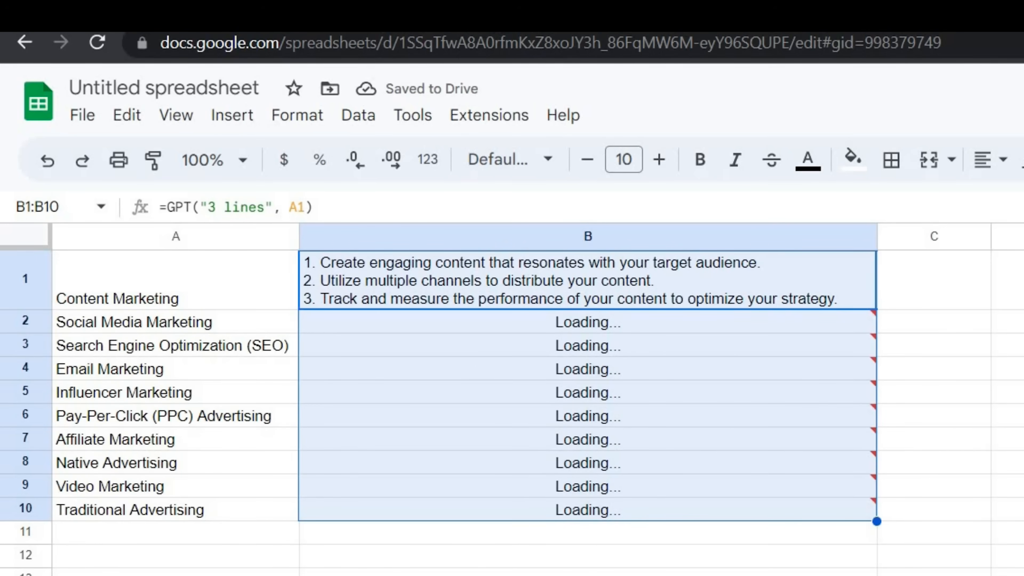
scroll(512, 411, "down", 3)
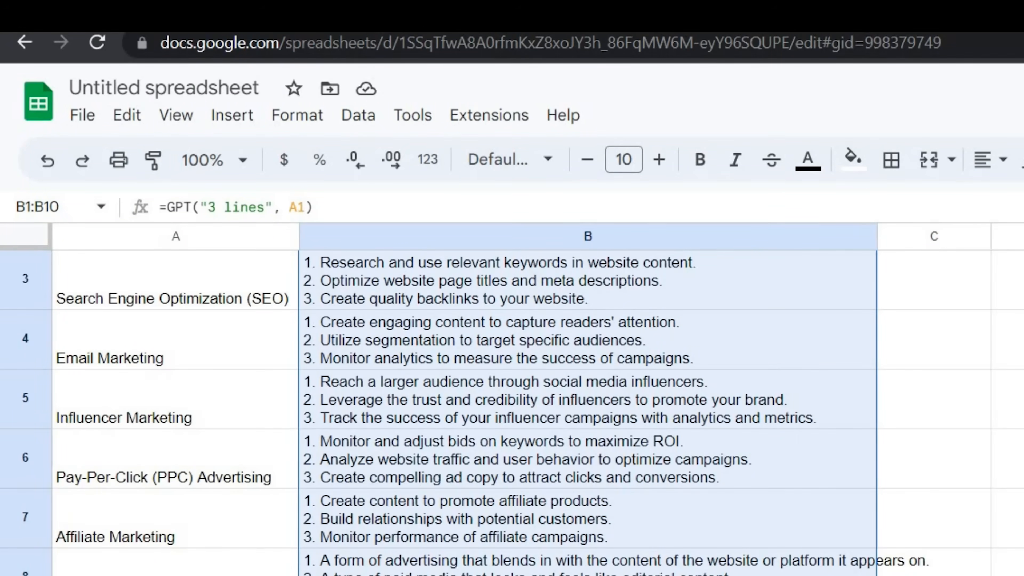
scroll(512, 412, "up", 3)
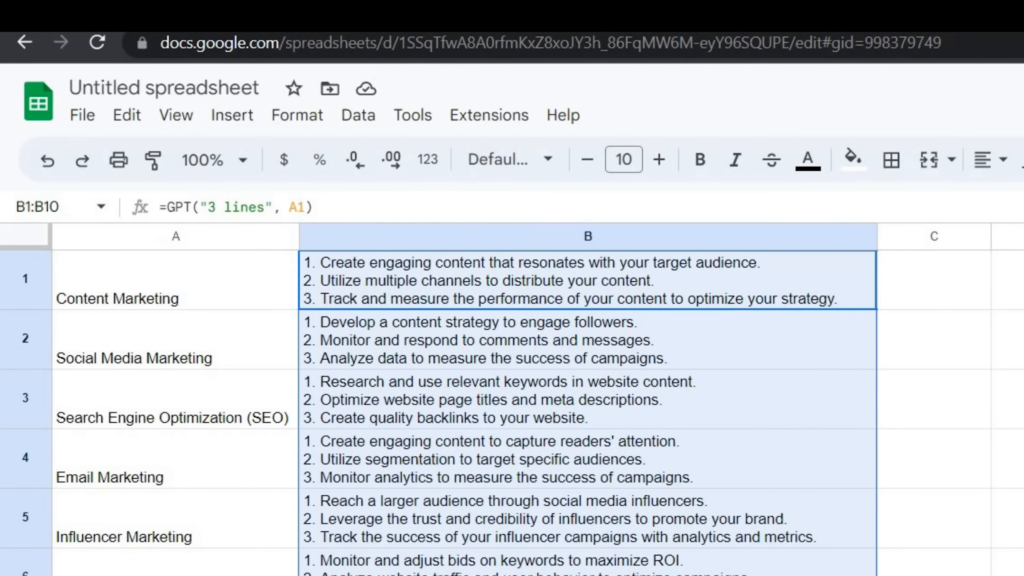
left_click(179, 288)
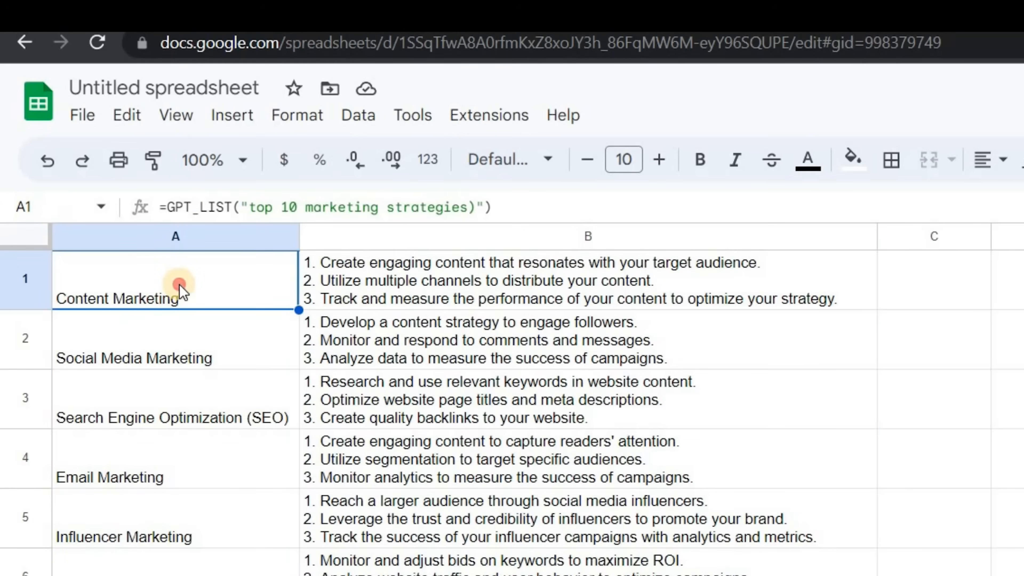
Step: Inspect the strategy names in column A and the formulas behind the three-line descriptions in column B
left_click(176, 336)
left_click(171, 405)
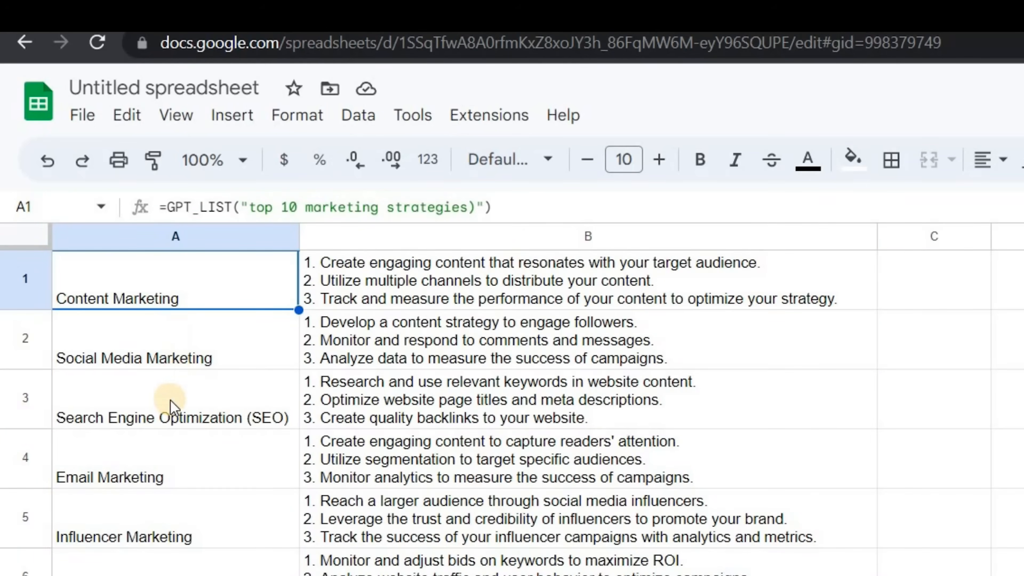
left_click(401, 279)
key("Down")
key("Down")
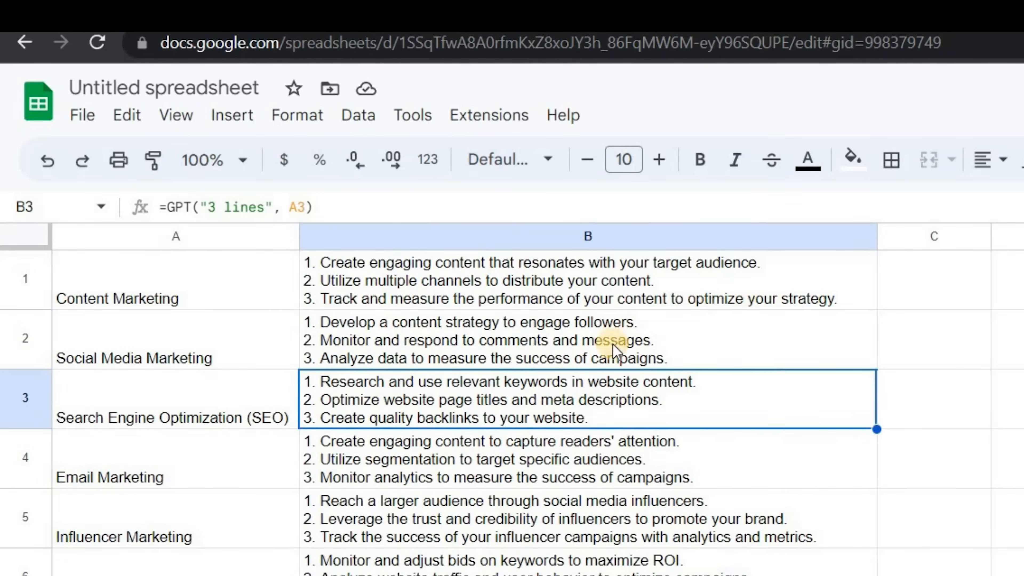
left_click(218, 287)
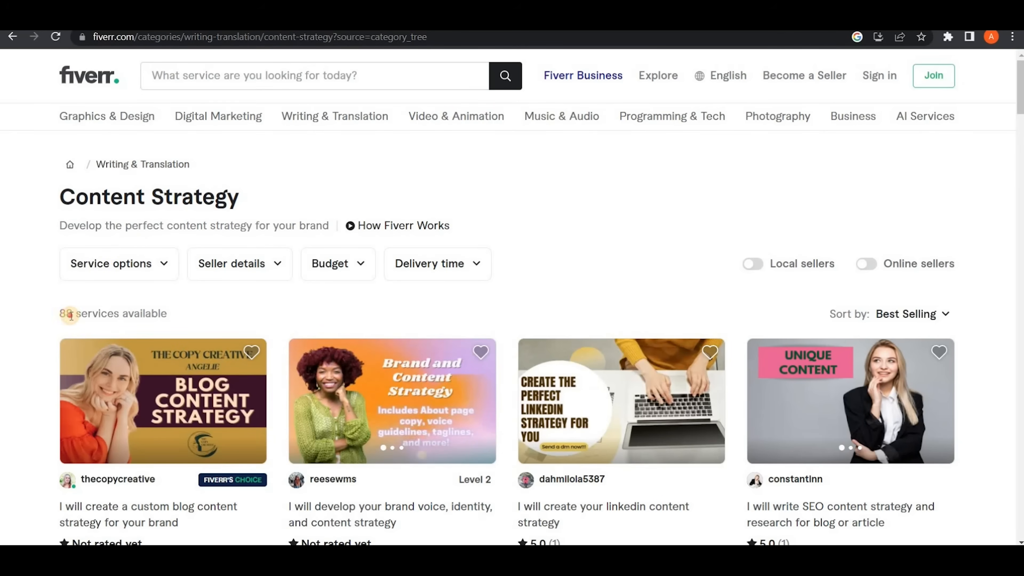
Step: On Fiverr's Content Strategy category page, check how many services are available and copy the heading "Content Strategy"
left_click_drag(62, 313, 176, 324)
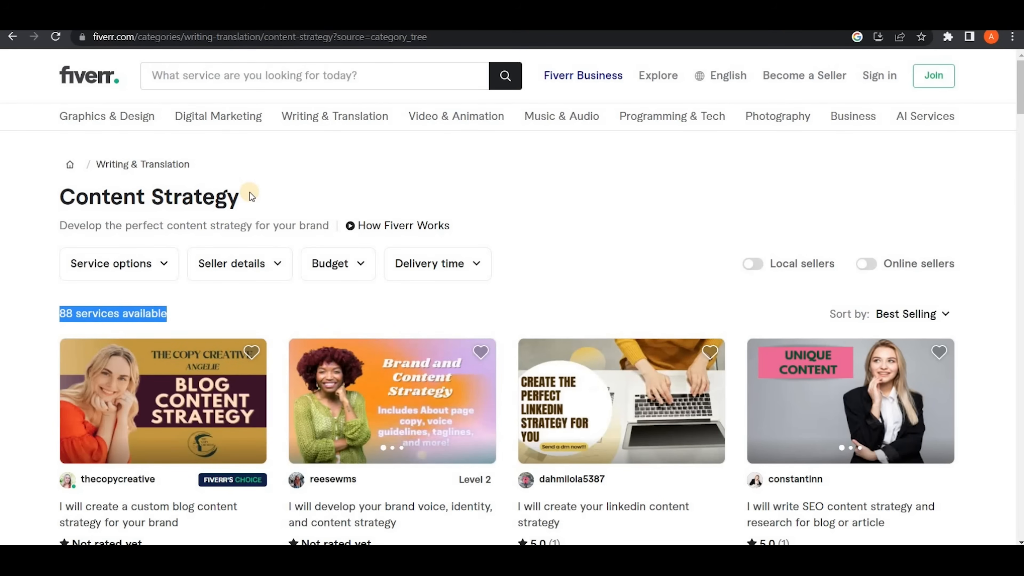
left_click(87, 197)
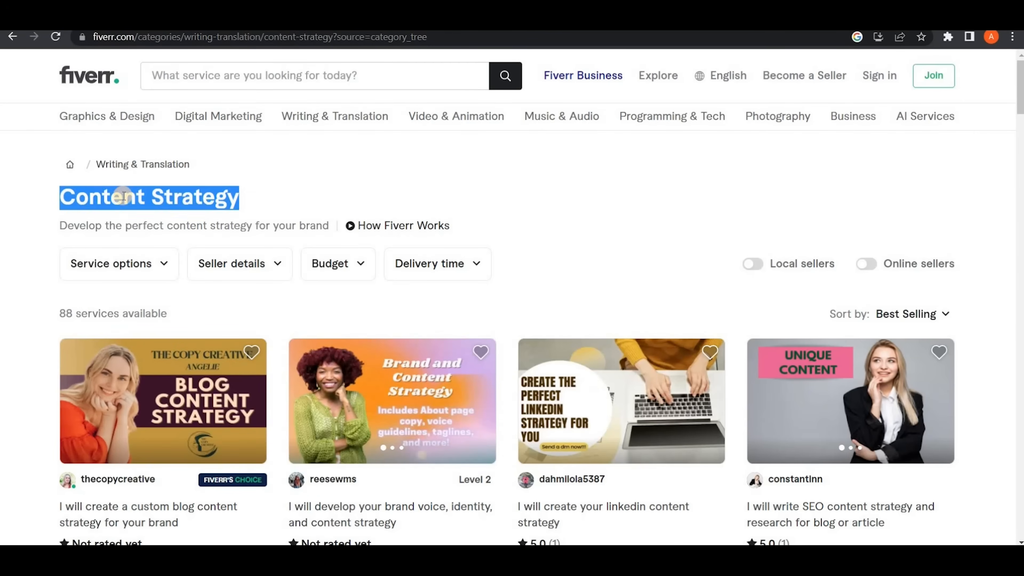
left_click_drag(57, 205, 247, 206)
key("ctrl+c")
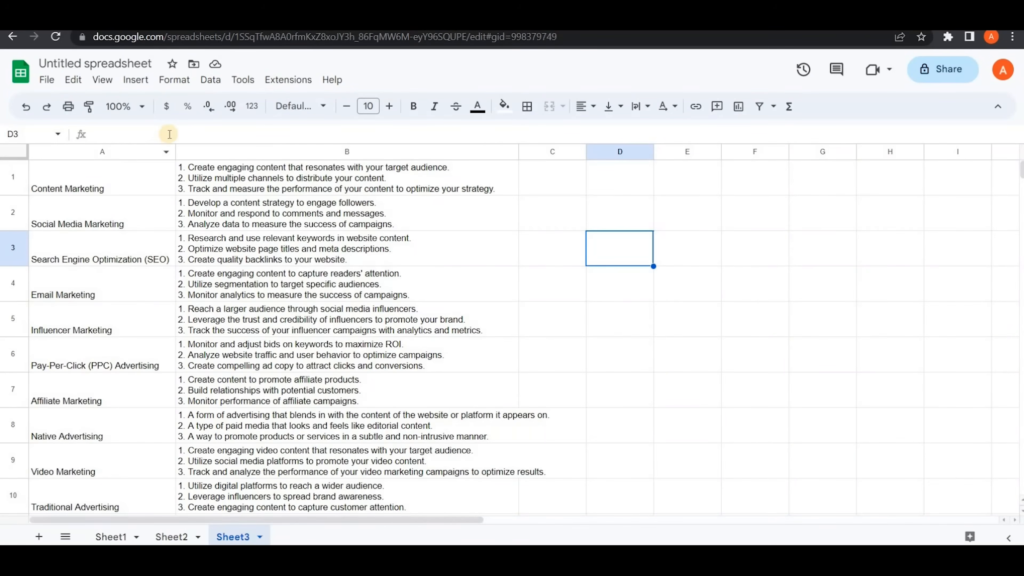
Step: In the Google Sheets A1 formula, replace "marketing strategies" with the copied heading, pluralised to "Content Strategies", and review the regenerated rows
left_click(111, 170)
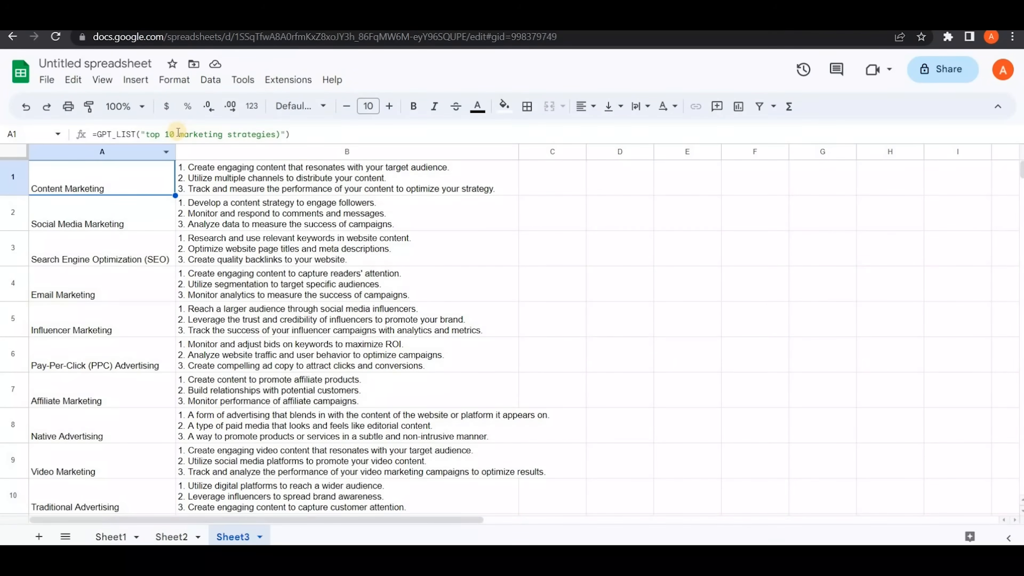
left_click_drag(178, 134, 273, 136)
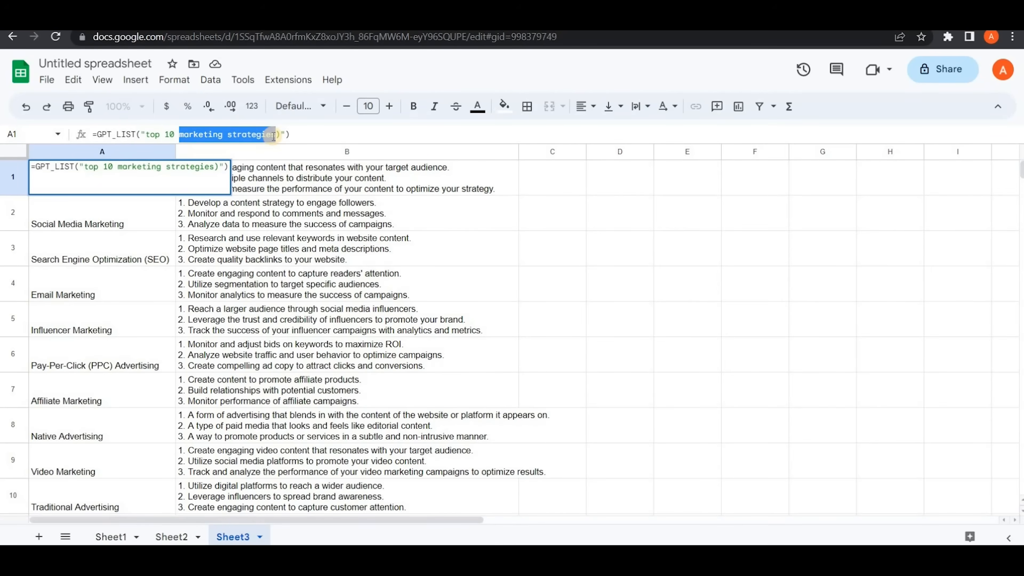
key("ctrl+v")
key("BackSpace")
type("ies")
key("Return")
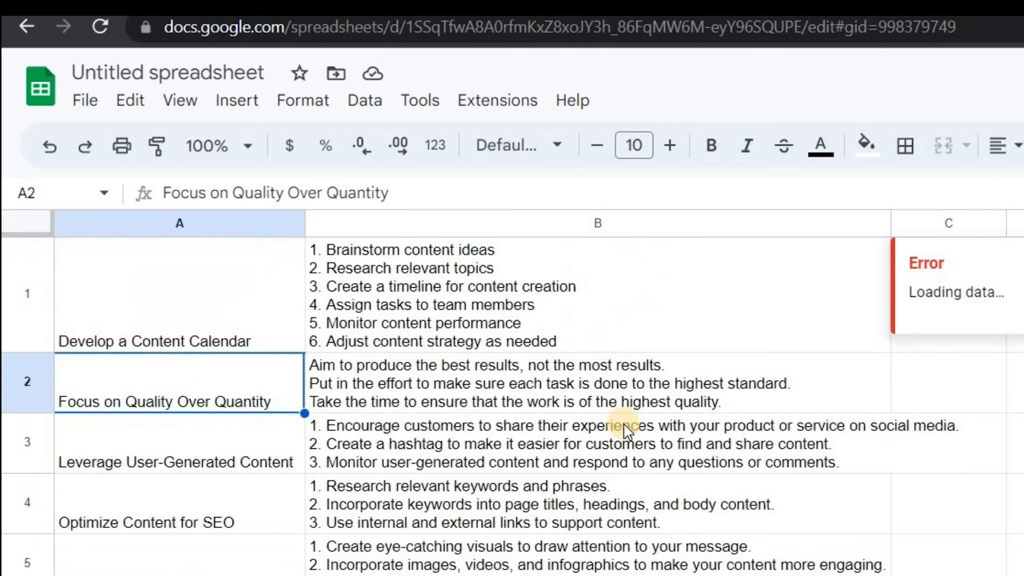
scroll(631, 467, "down", 3)
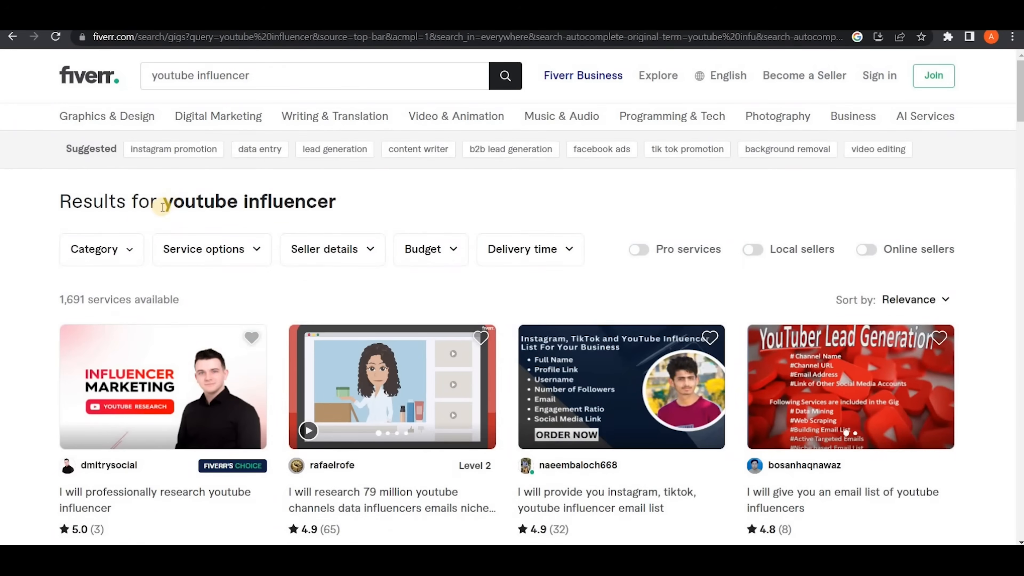
Step: On Fiverr's "youtube influencer" results page, highlight the search term and check the number of available services
left_click_drag(163, 207, 342, 206)
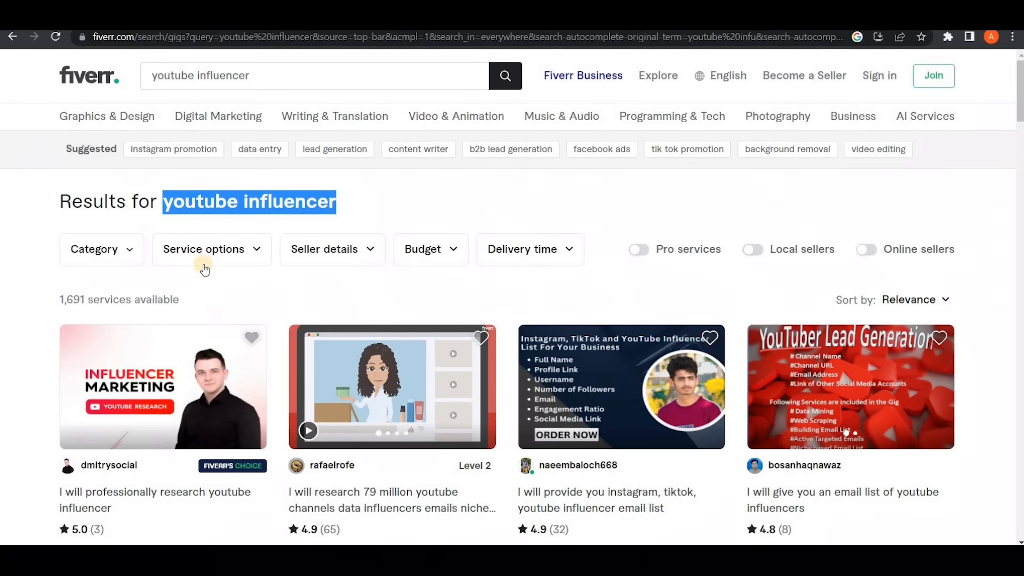
left_click(65, 297)
left_click_drag(71, 299, 209, 302)
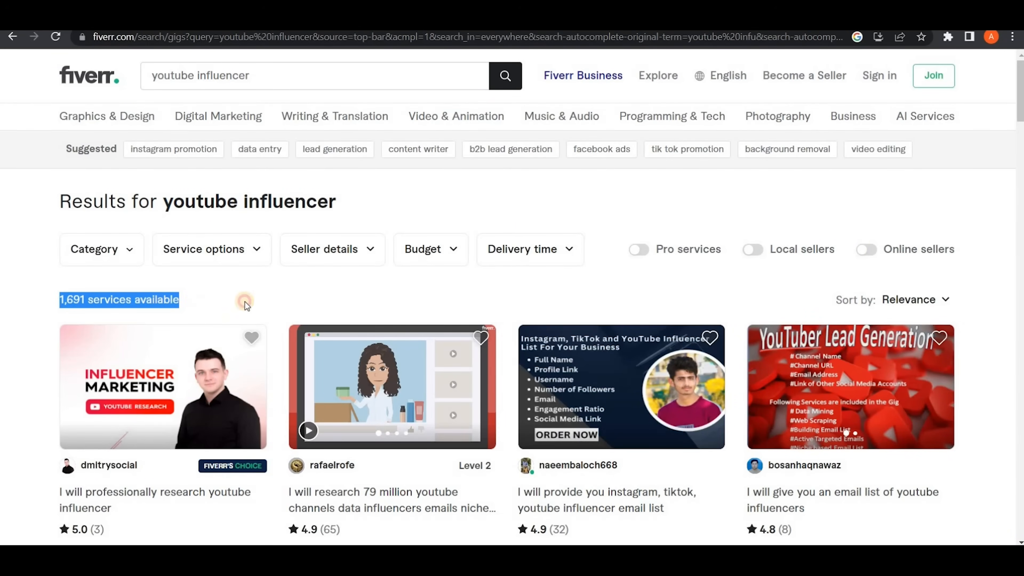
left_click(170, 299)
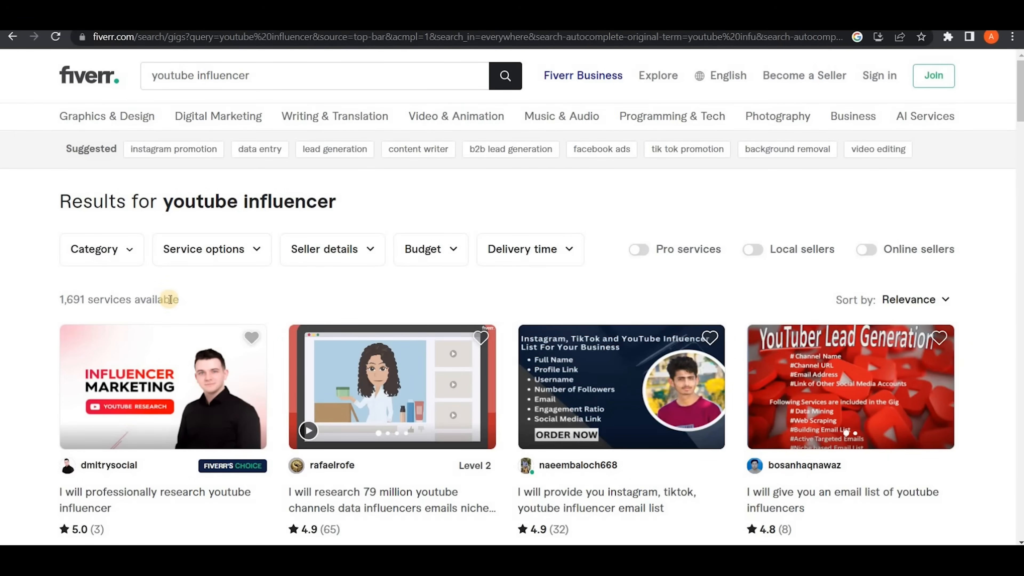
Step: Open the gig "I will find instagram,youtube,tiktok list,influencer marketing" from the results and look through its page
scroll(169, 299, "down", 6)
left_click(597, 307)
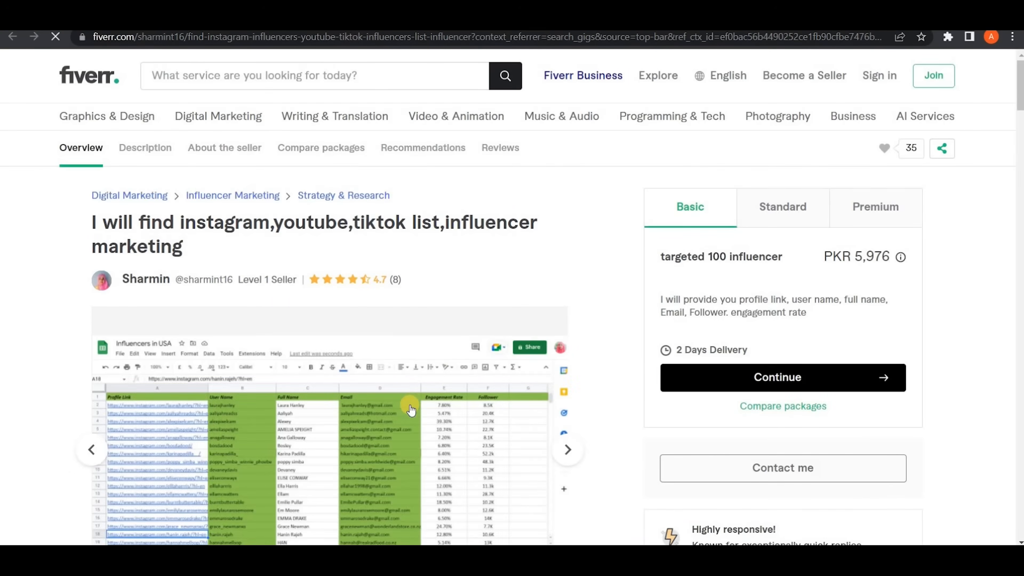
scroll(160, 232, "down", 5)
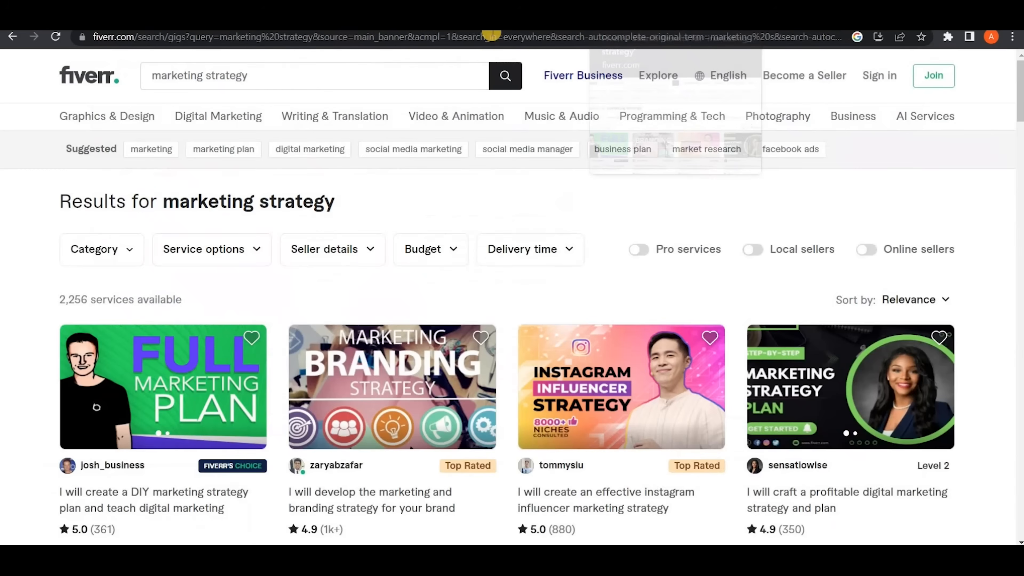
Step: On Fiverr's "marketing strategy" results page, highlight the search term and check the number of available services
left_click_drag(163, 200, 375, 205)
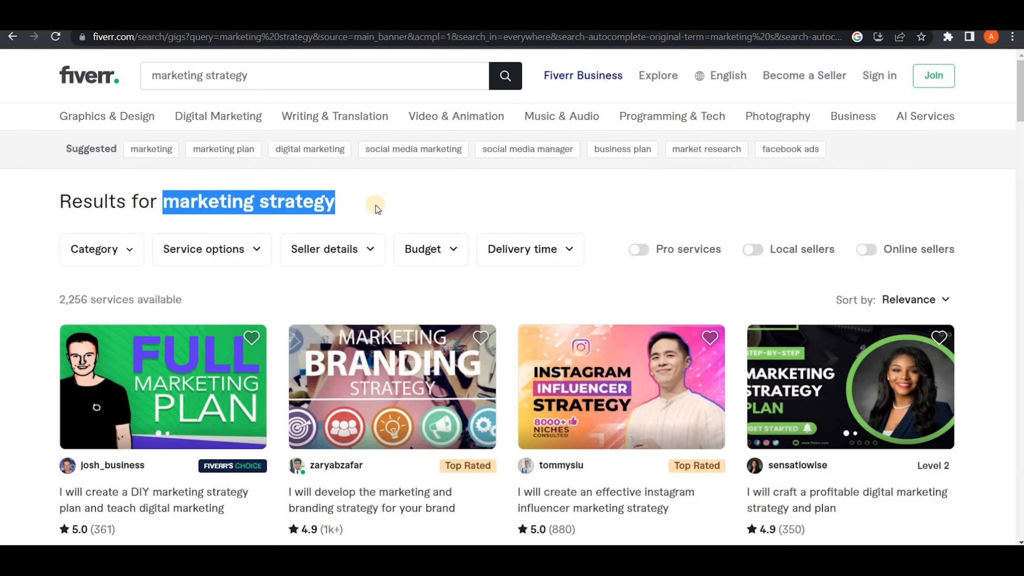
triple_click(65, 300)
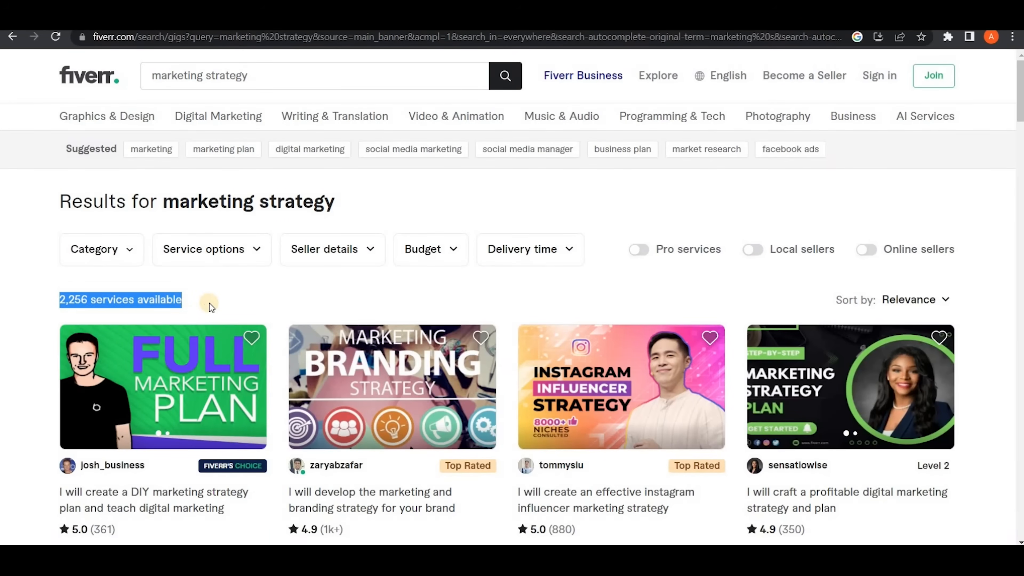